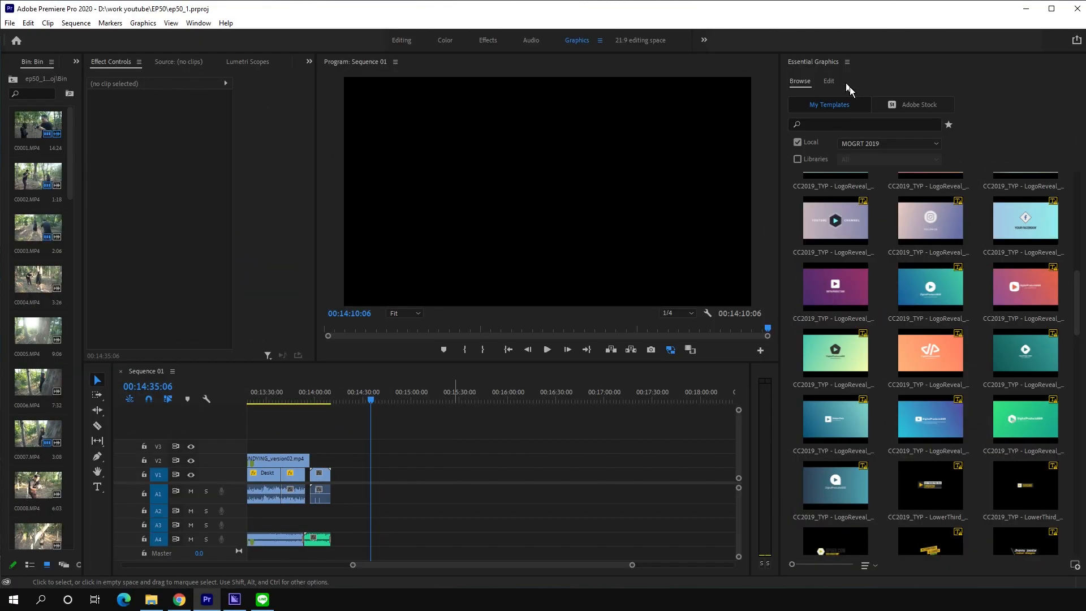
Display the Essential Graphics panel in the Graphics workspace.
left_click(804, 66)
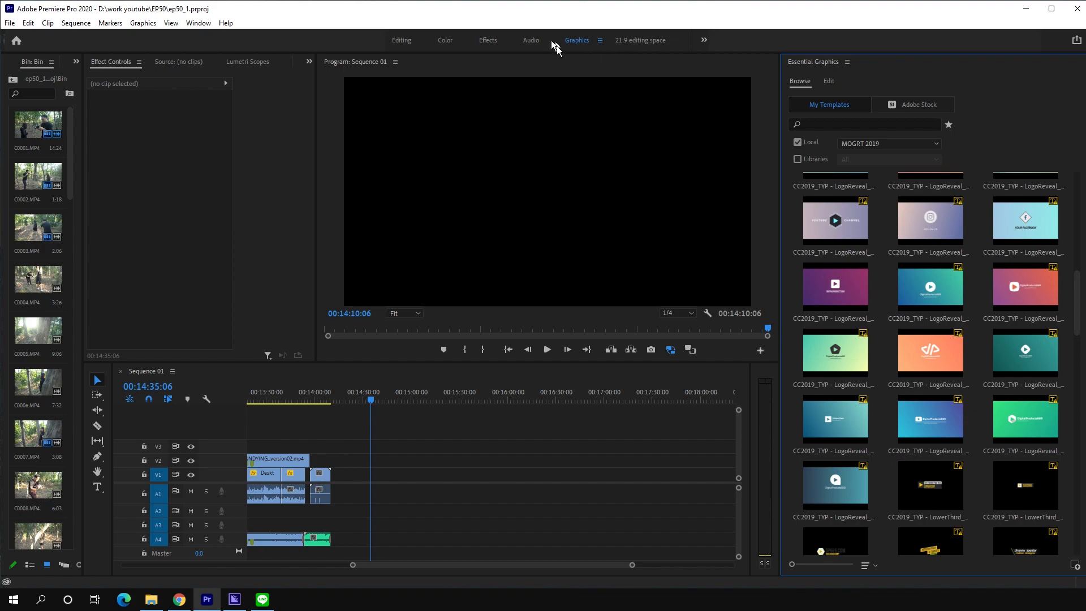
left_click(201, 24)
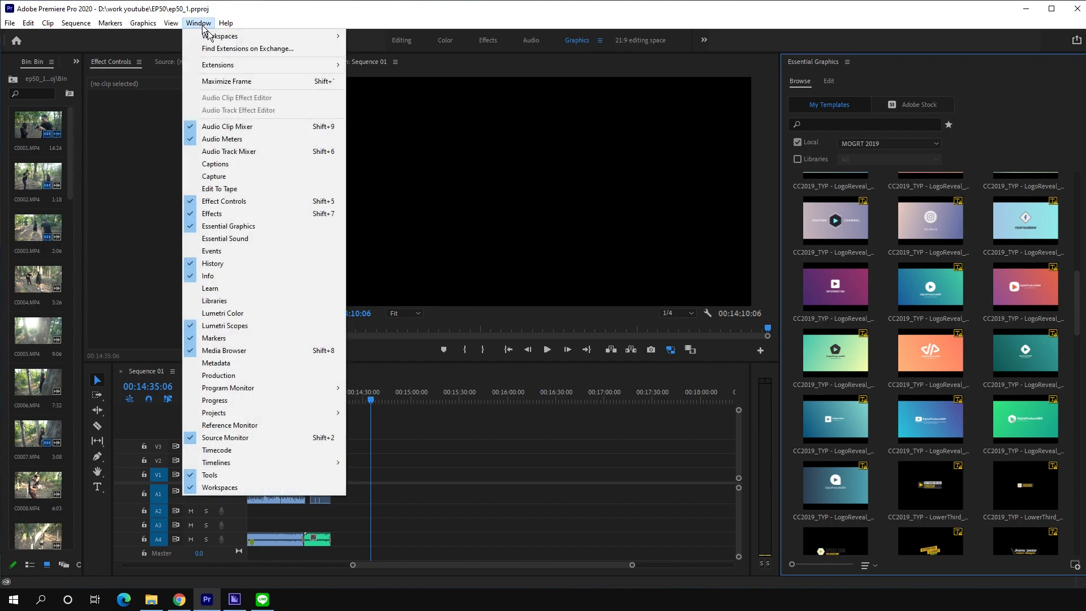
left_click(240, 228)
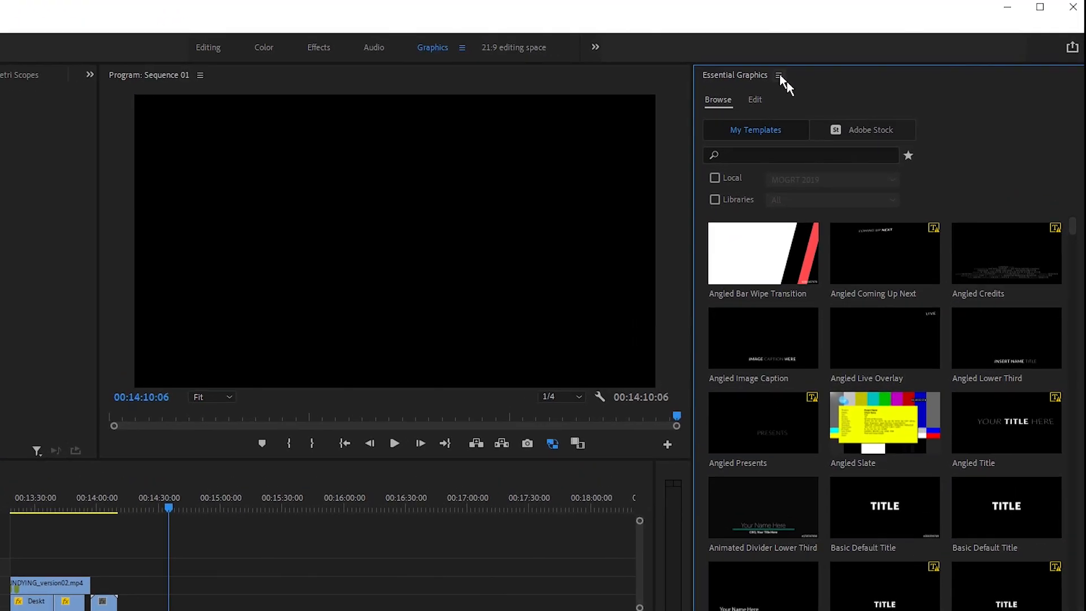
Add the MOGRT 2019 folder from D:\Source\videohive-14665678-the-youtuber-pack-21 as an additional template folder and accept the folder list.
left_click(779, 75)
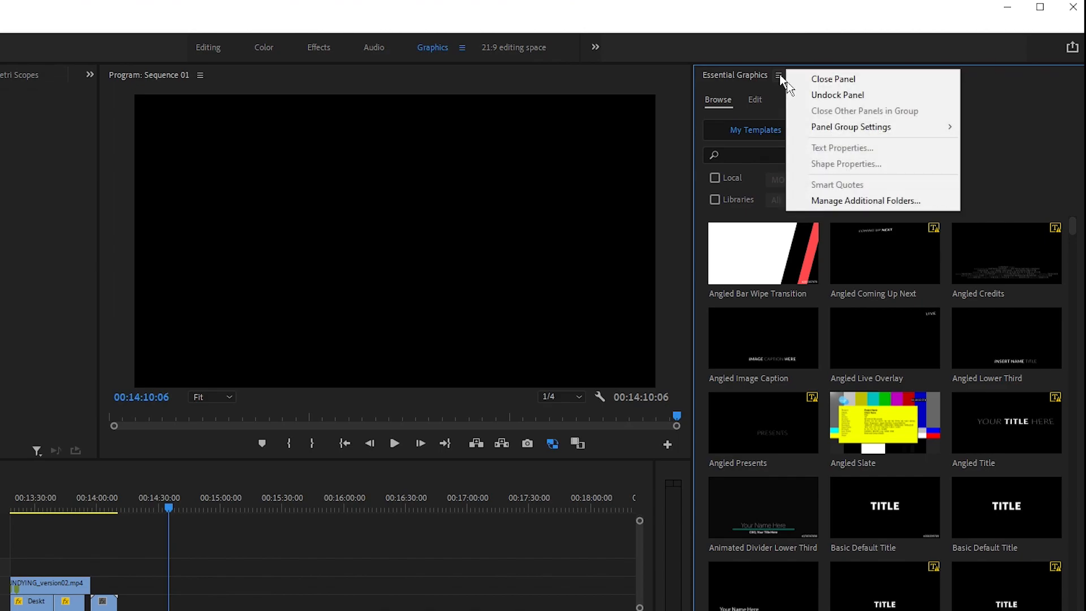
left_click(846, 200)
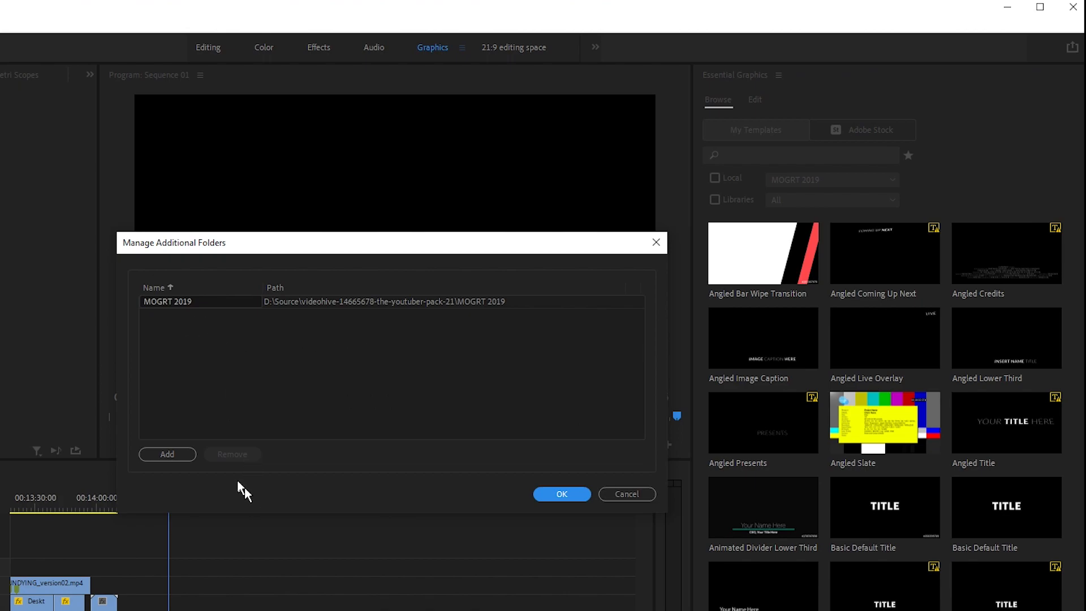
left_click(167, 453)
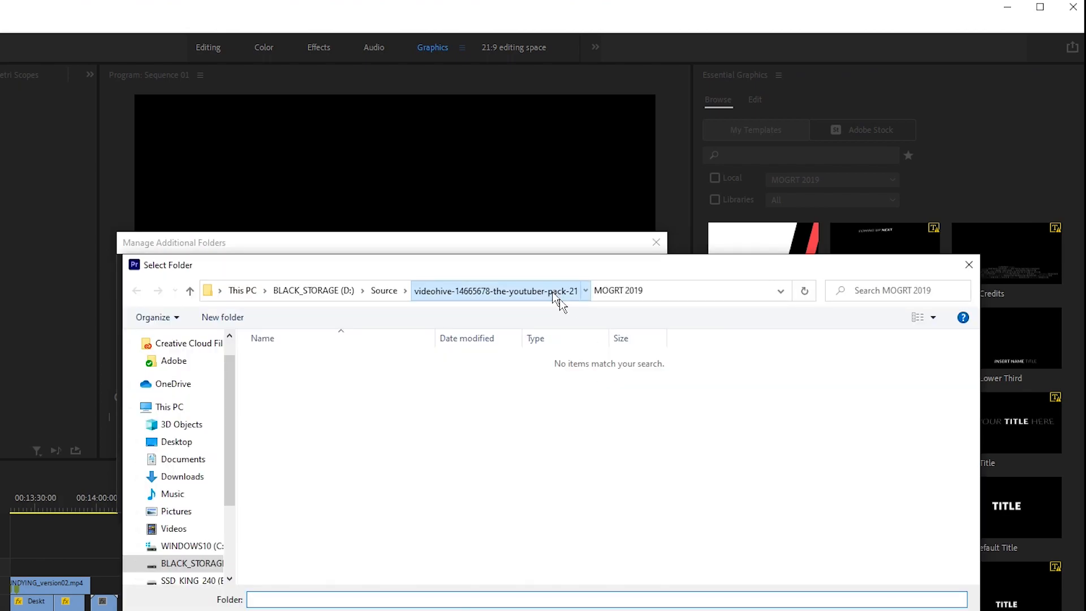
left_click(555, 292)
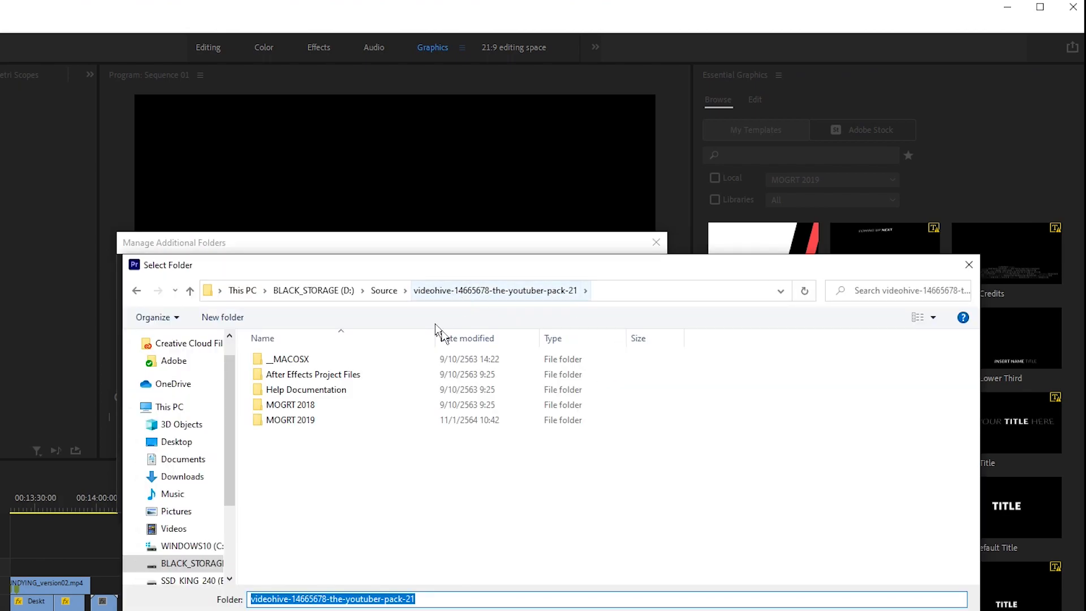
left_click(345, 425)
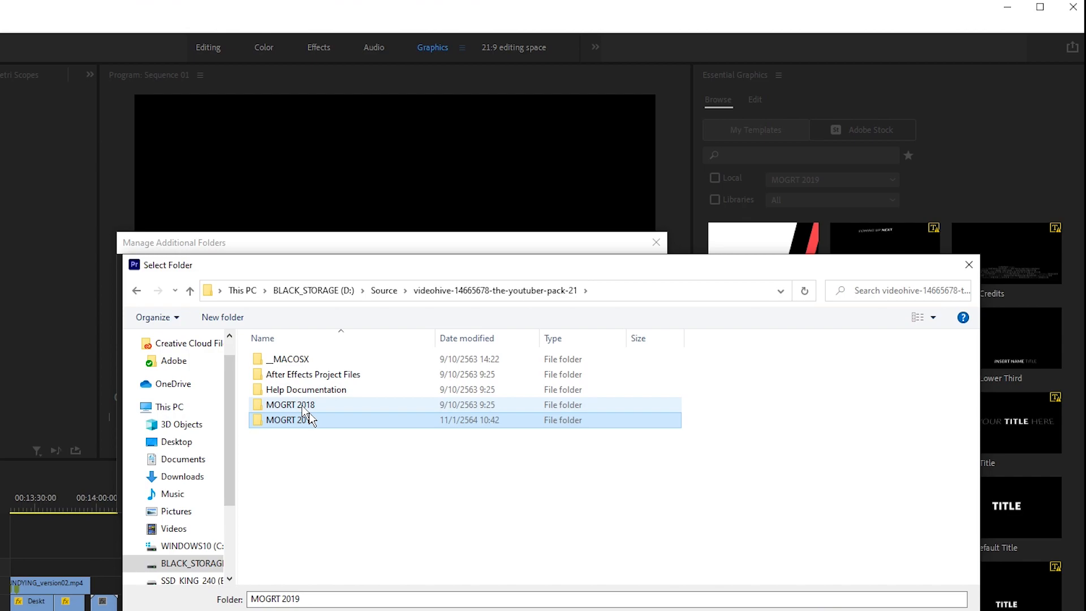
key("Return")
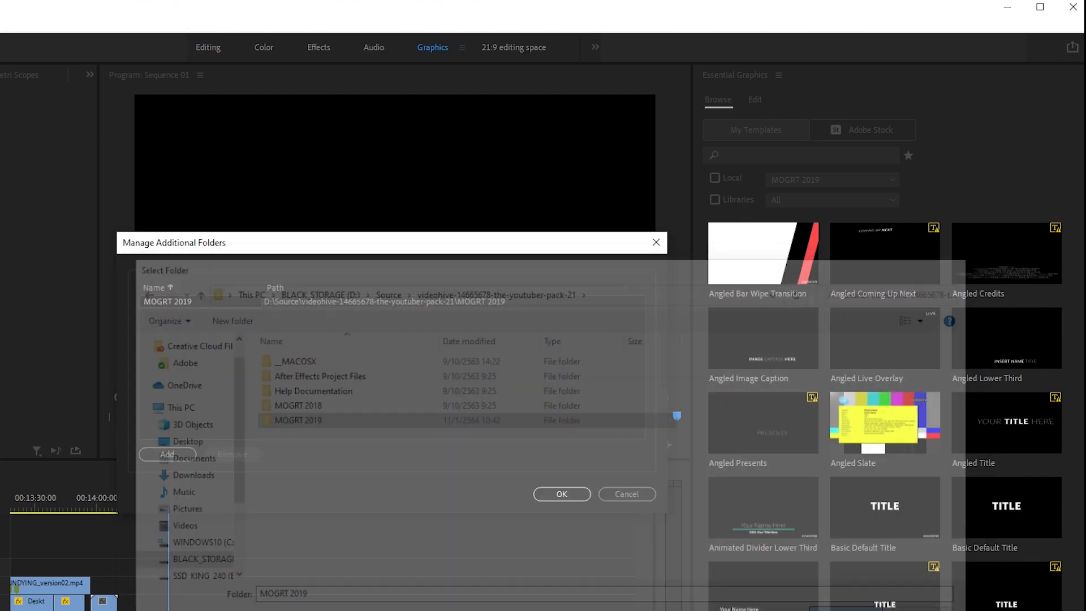
left_click(512, 398)
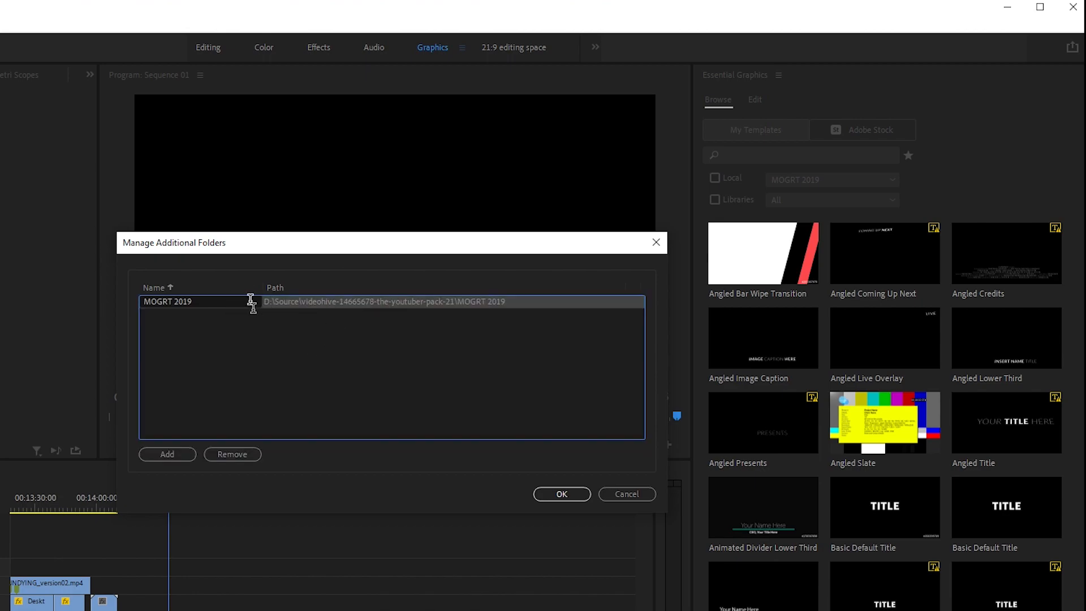
left_click(568, 496)
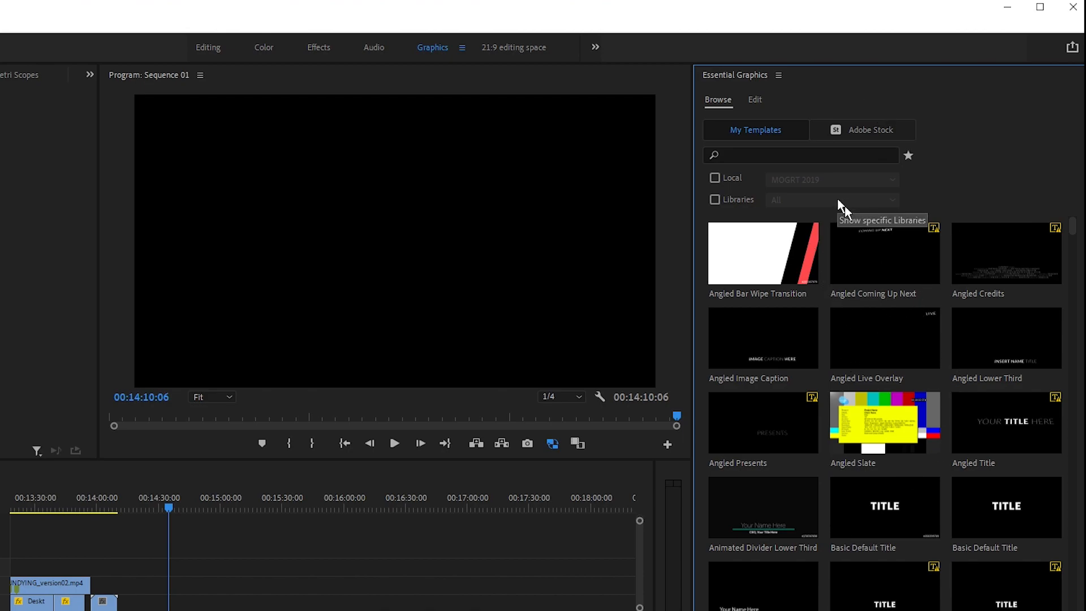
Turn on local templates in the template browser and restrict them to the MOGRT 2019 folder.
left_click(717, 178)
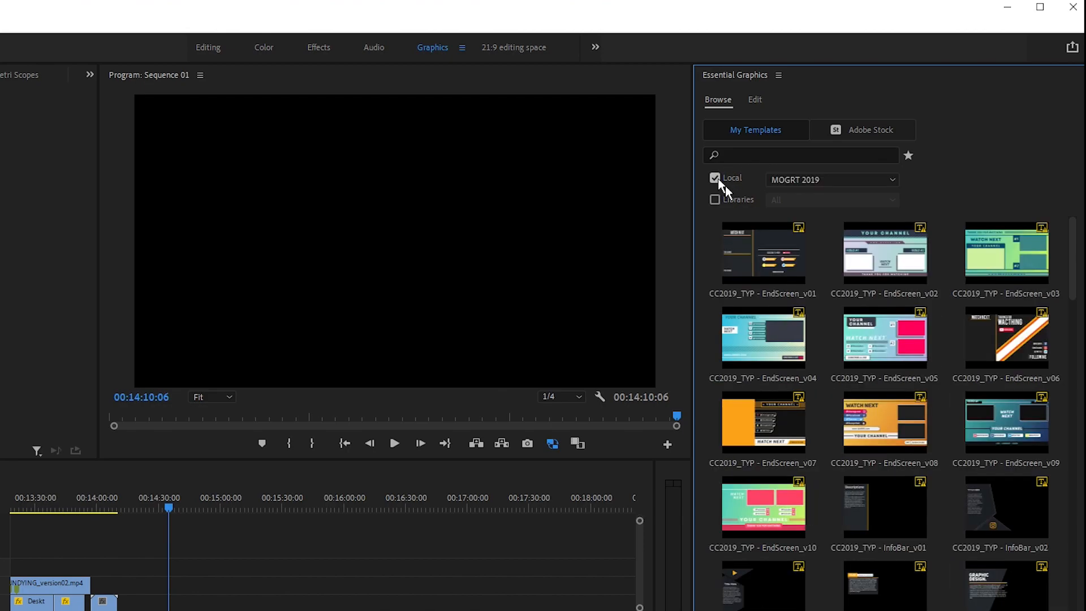
left_click(807, 180)
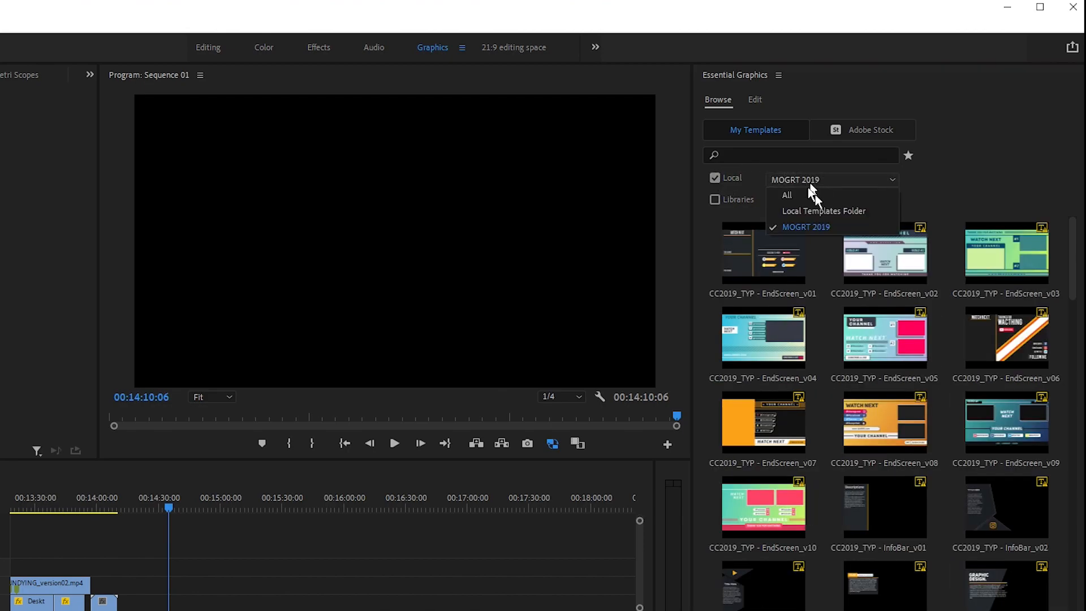
left_click(803, 193)
left_click(809, 182)
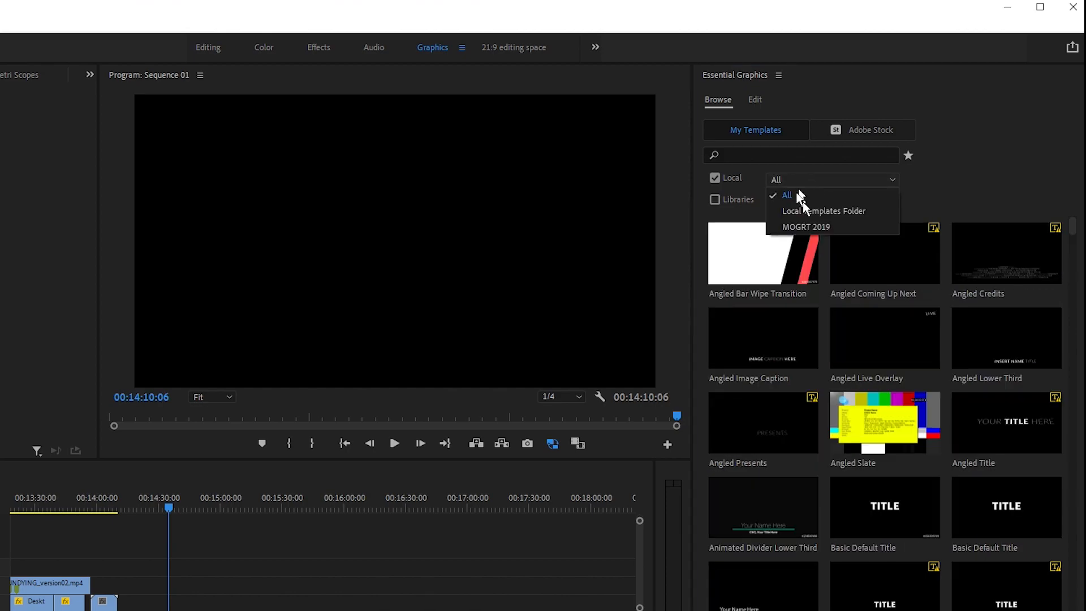
left_click(823, 226)
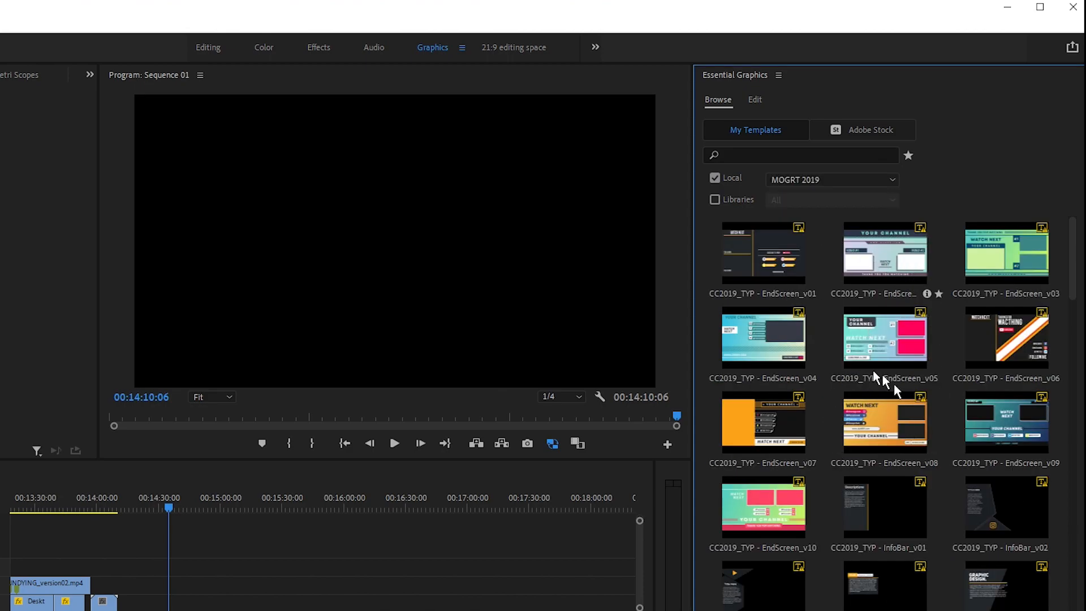
Find the CC2019_TYP - LogoReveal_v01 template and place it on track V1 at 00:14:35:06.
scroll(913, 507, "down", 15)
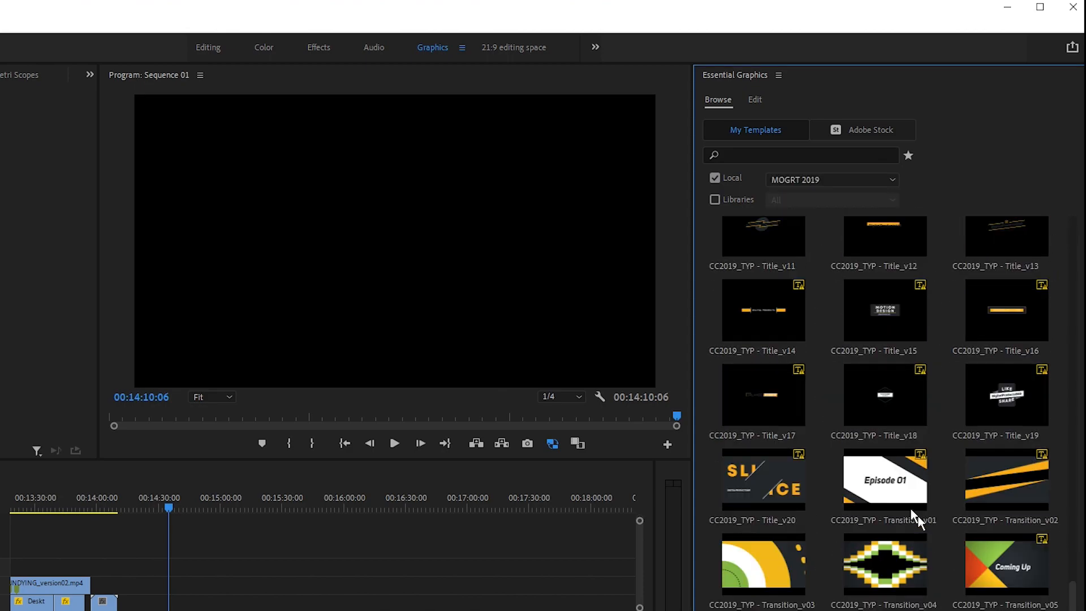
scroll(910, 508, "up", 15)
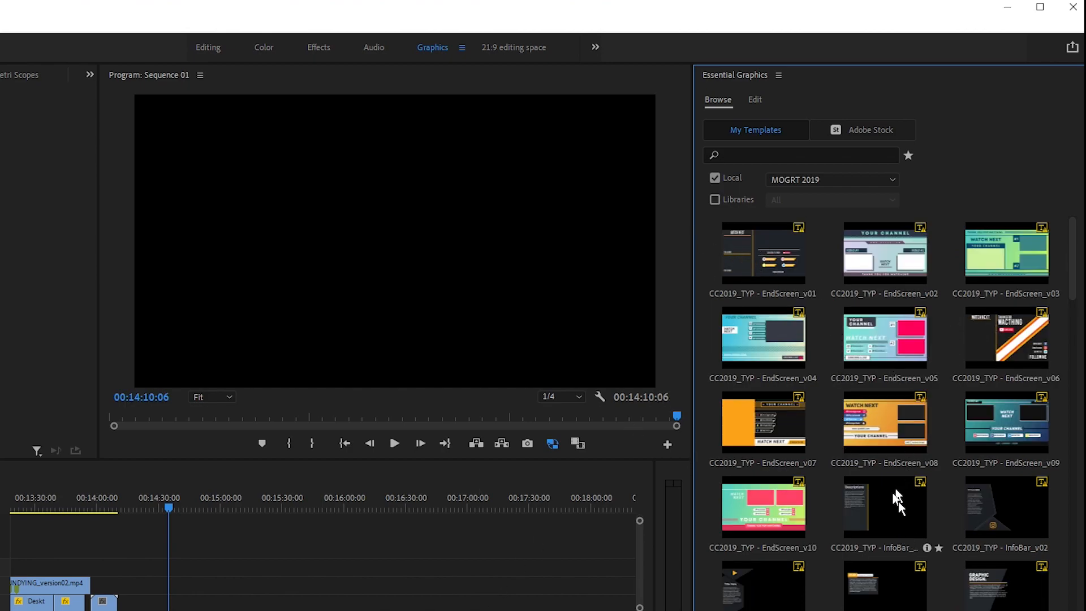
scroll(874, 548, "down", 15)
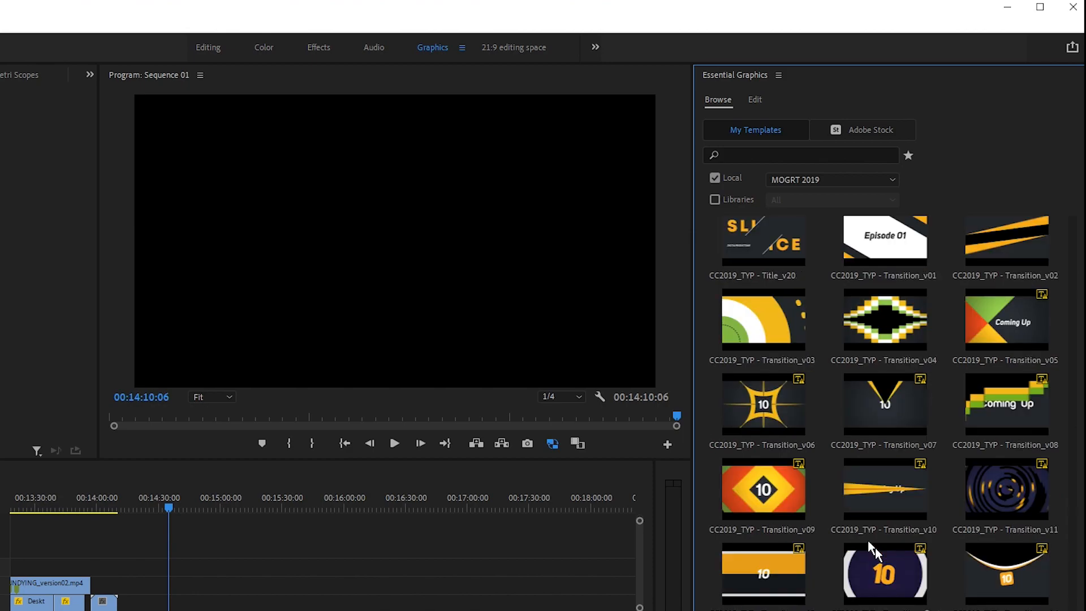
scroll(875, 547, "up", 12)
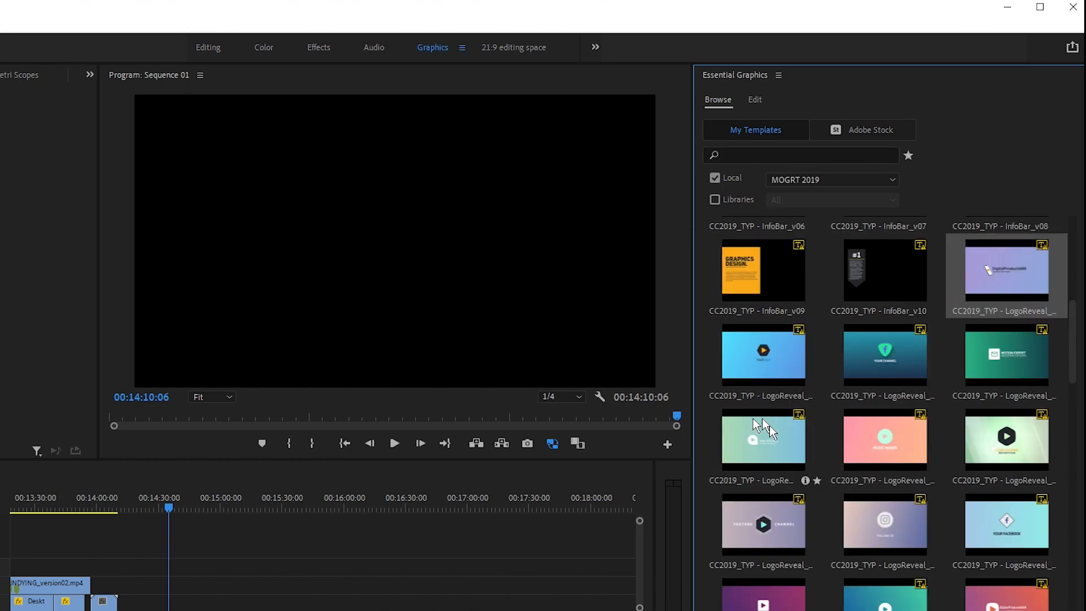
scroll(906, 605, "down", 3)
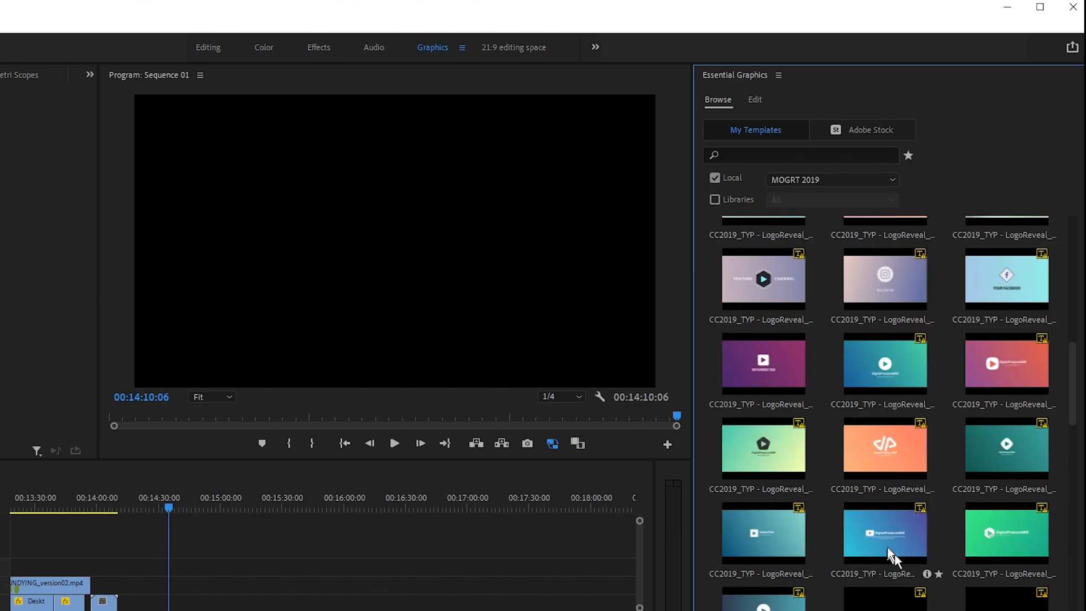
scroll(892, 541, "up", 3)
mouse_move(898, 548)
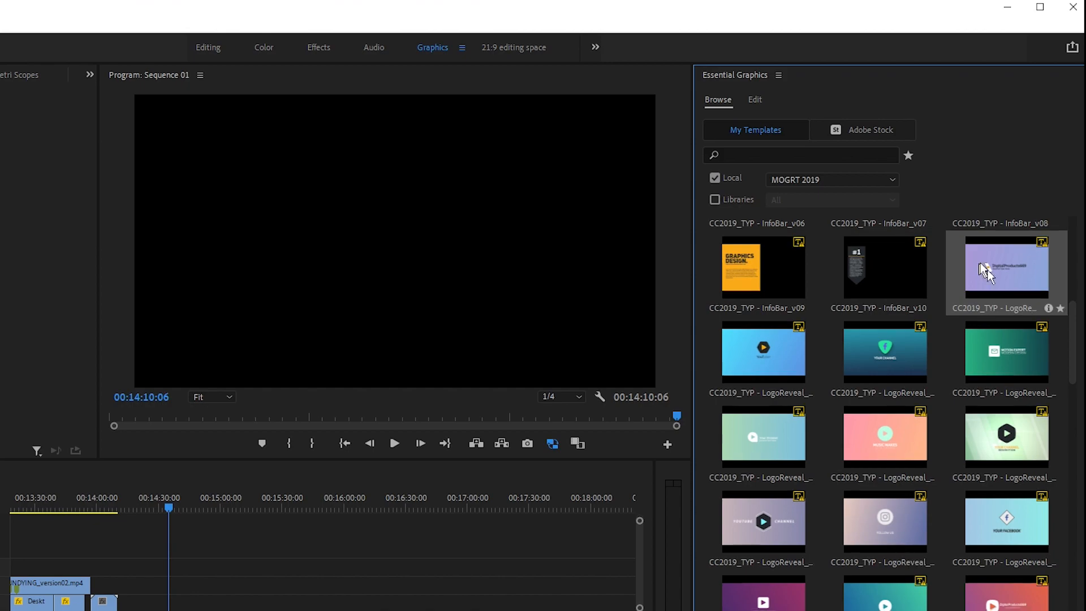
left_click_drag(993, 267, 227, 590)
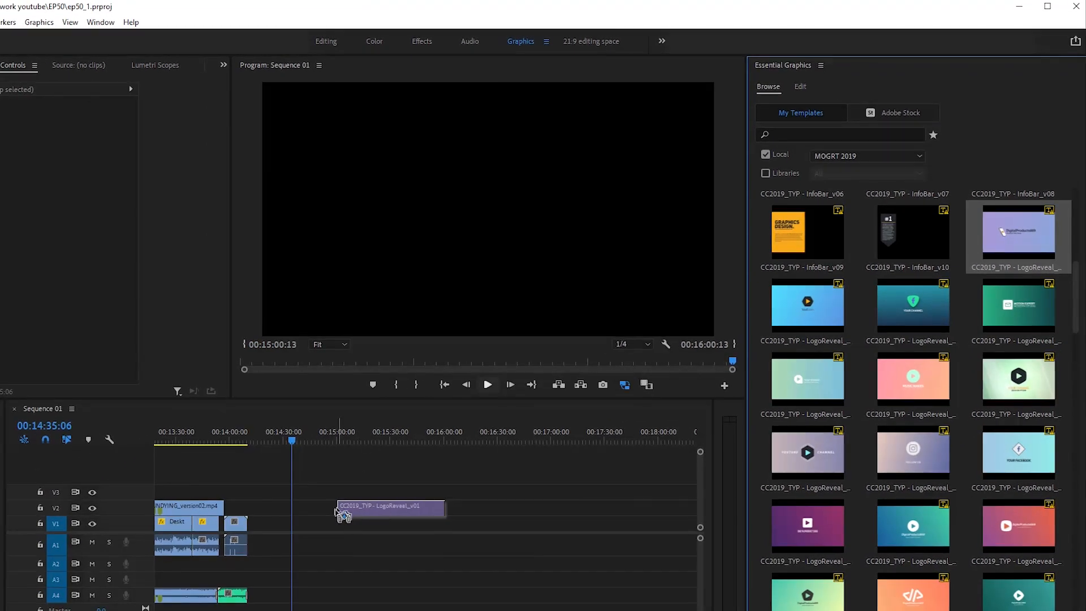
left_click_drag(342, 514, 300, 529)
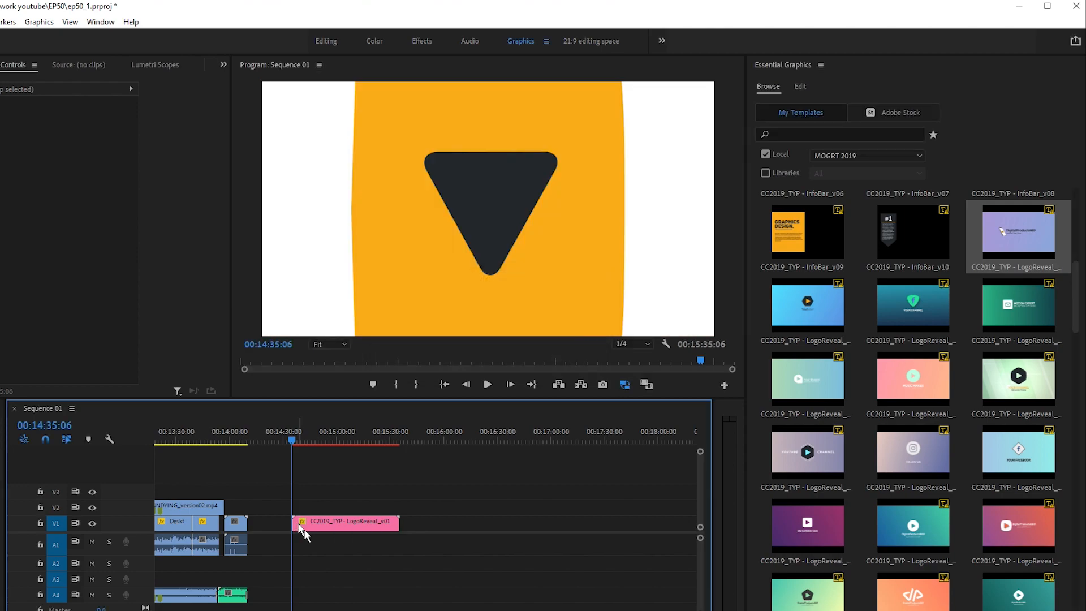
Move the playhead to 00:14:41:05 and set the LogoReveal clip to the frame size.
left_click_drag(300, 442, 346, 444)
left_click(304, 441)
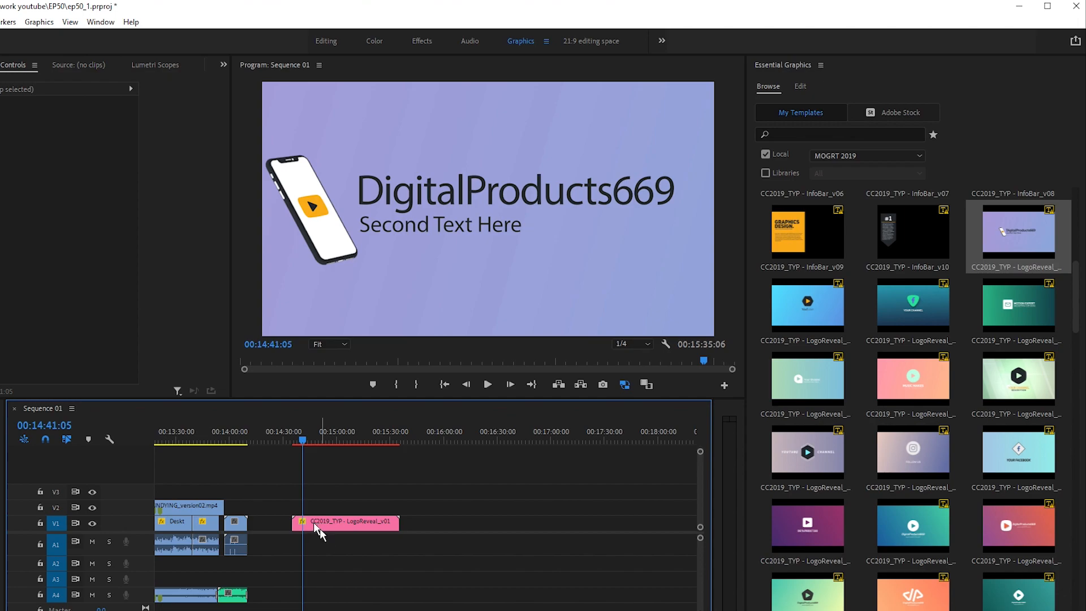
right_click(320, 528)
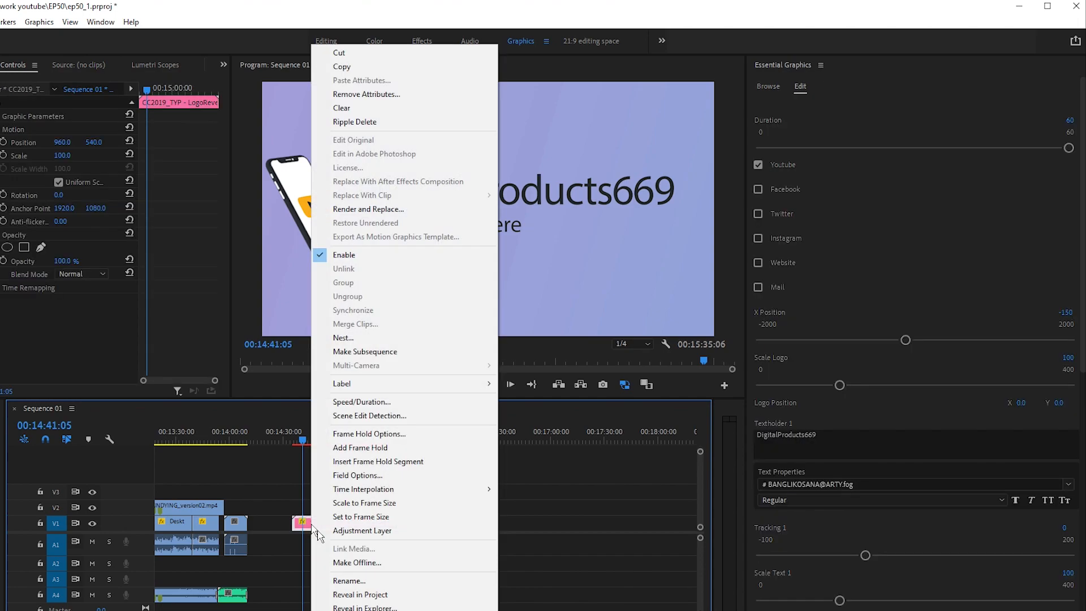
left_click(365, 517)
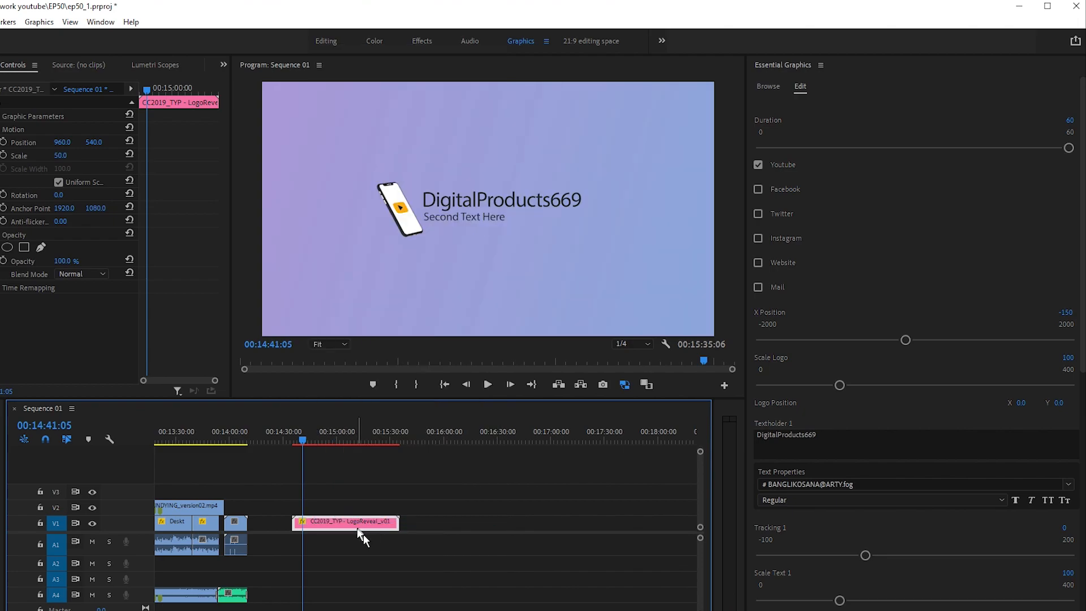
Select the LogoReveal clip on V1 and show its editable template properties in Essential Graphics.
double_click(358, 529)
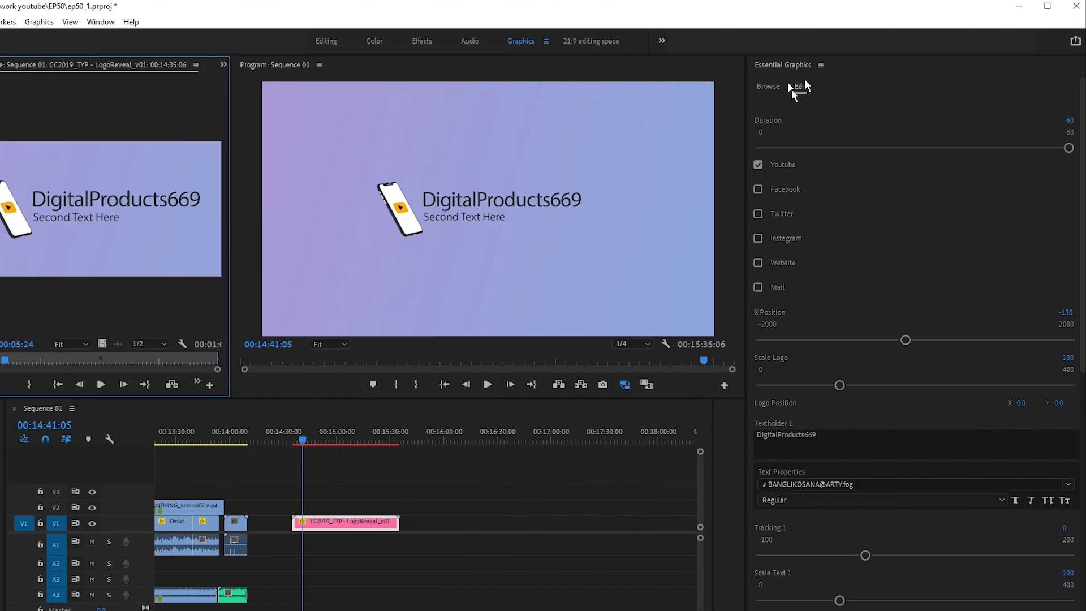
left_click(770, 86)
left_click(324, 526)
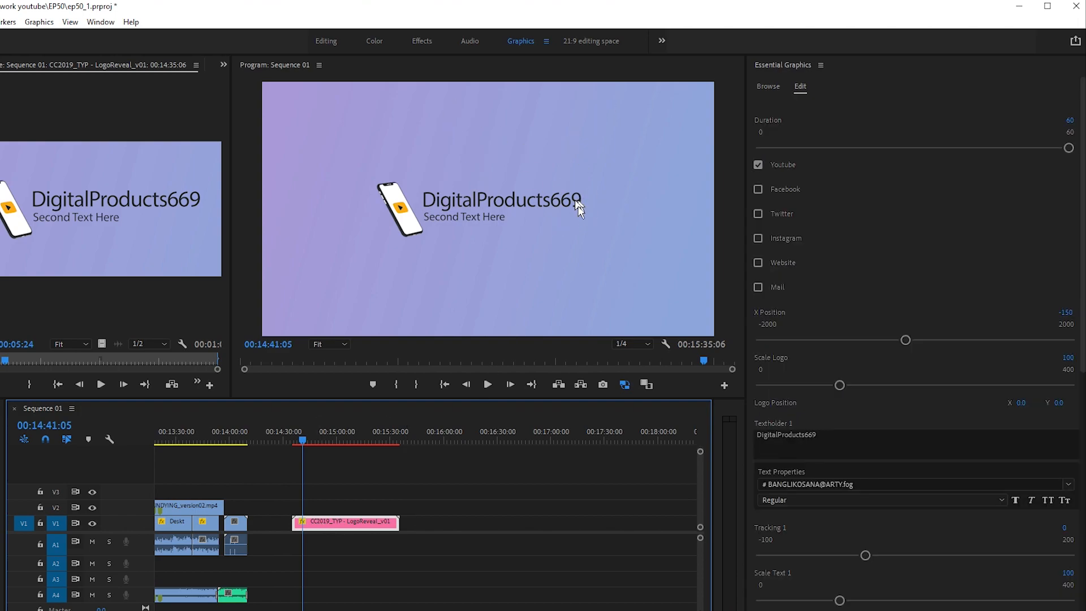
left_click(342, 537)
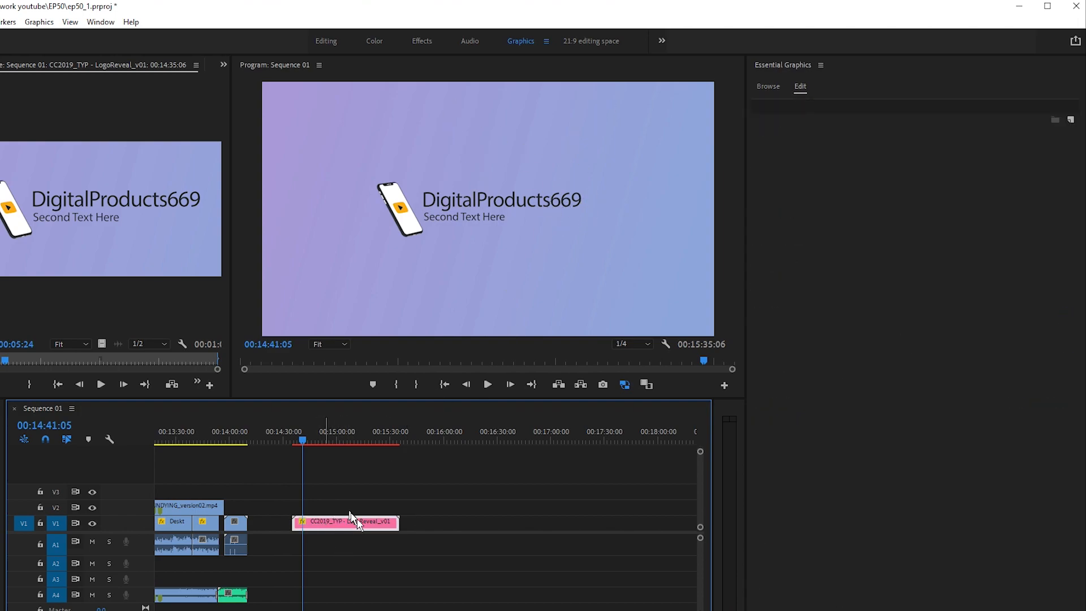
left_click(338, 524)
left_click(778, 87)
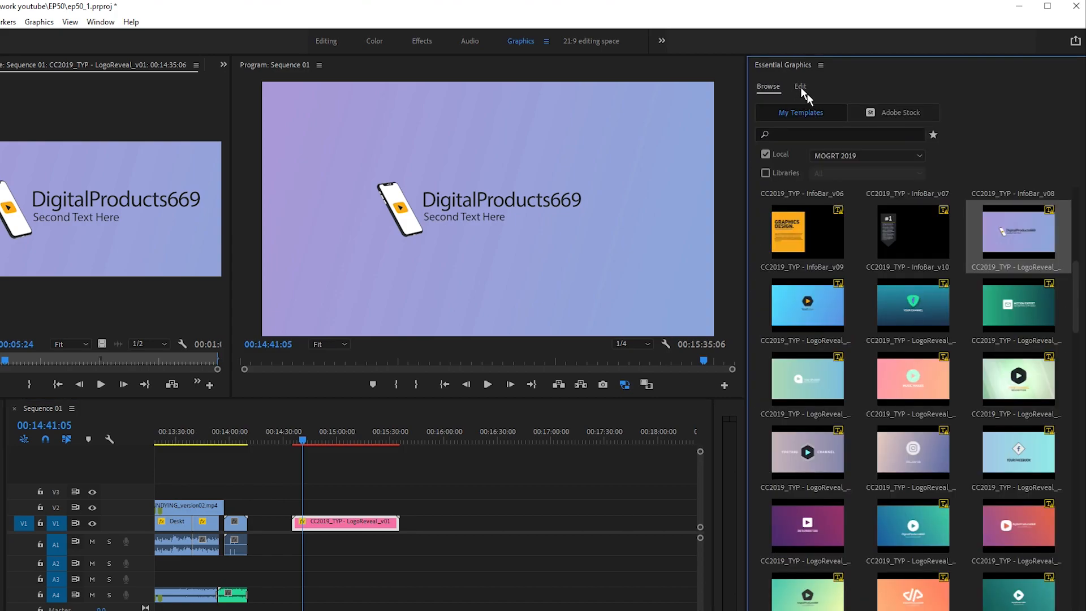
left_click(800, 86)
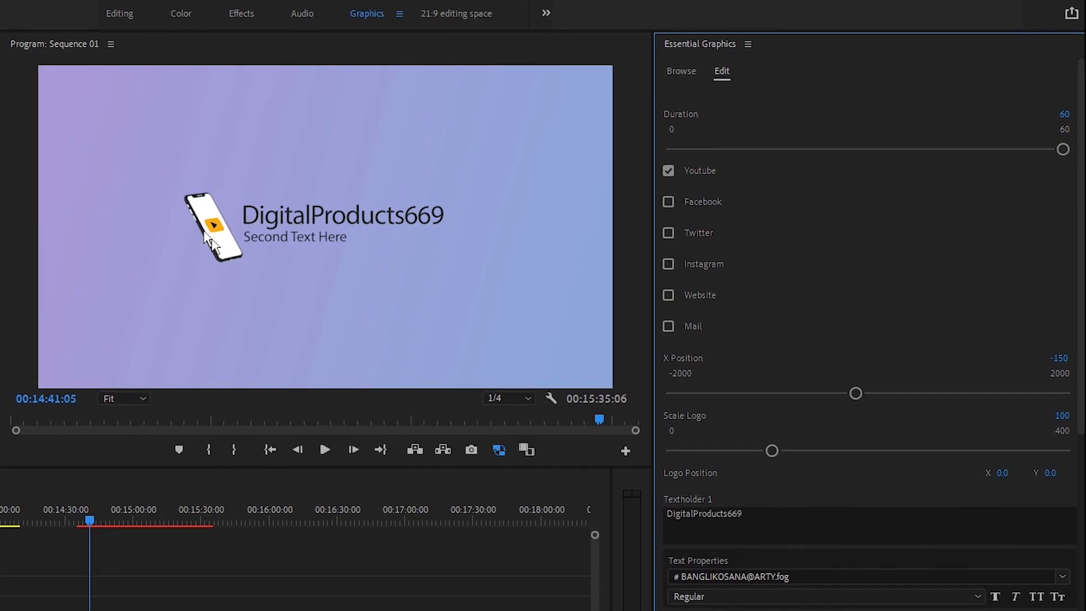
Try the Facebook, Twitter and Instagram icons on the template's phone graphic and return to the Youtube icon.
key("Left")
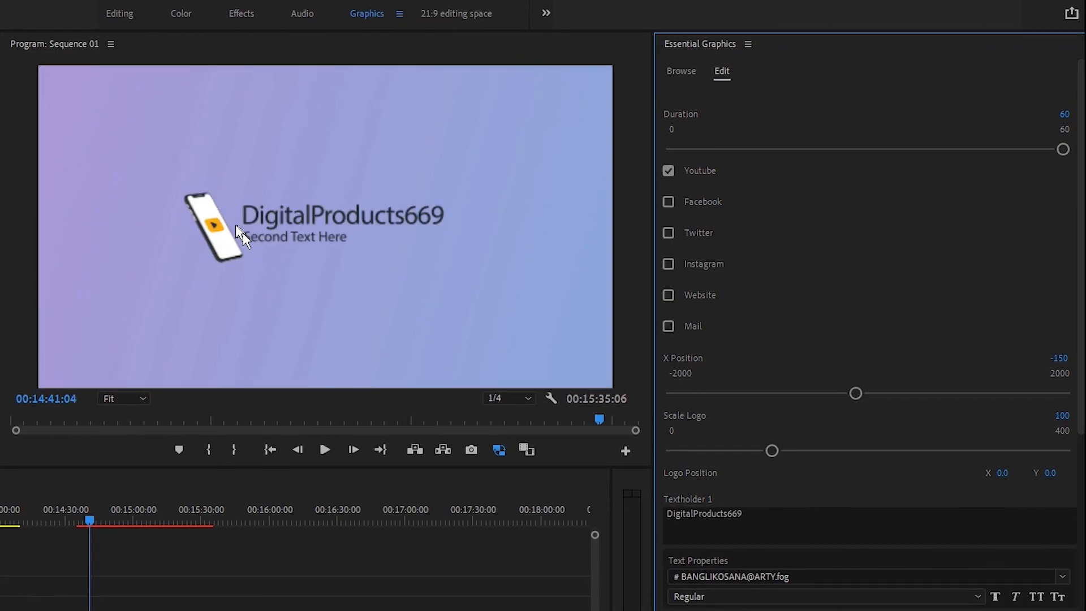
left_click(669, 201)
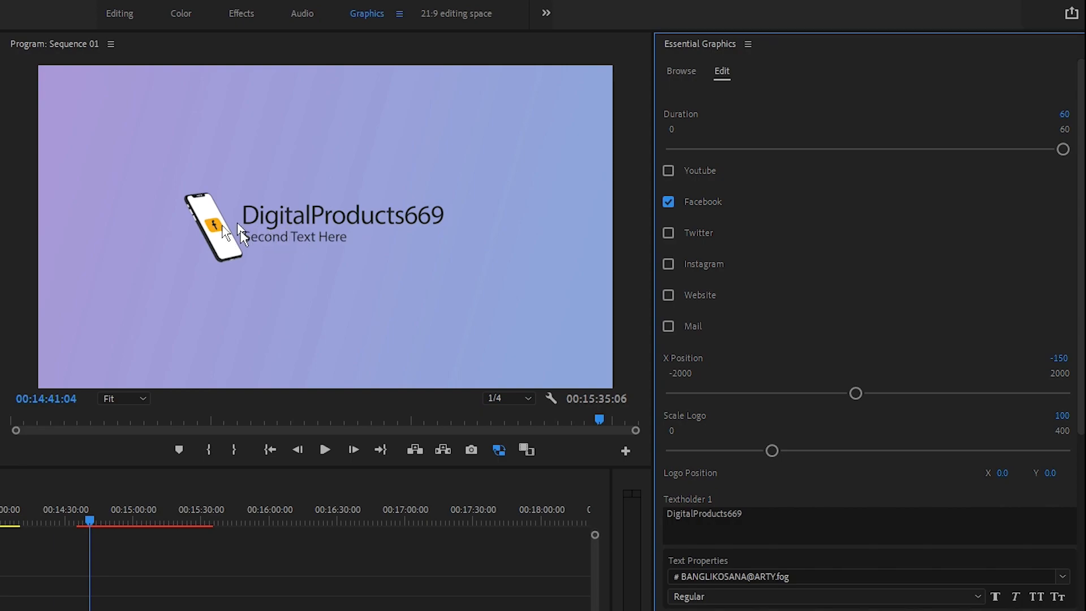
left_click(668, 207)
left_click(668, 233)
left_click(668, 265)
left_click(669, 263)
Try moving the logo and text sideways to an X Position of about 773 and undo the move.
left_click_drag(855, 393, 920, 393)
left_click_drag(764, 402, 965, 402)
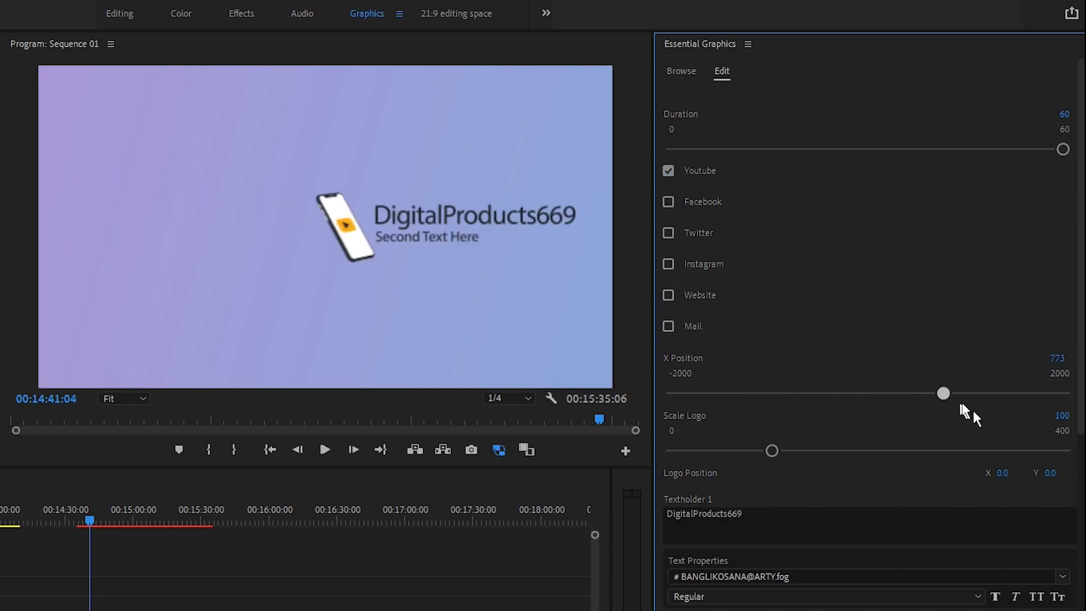
key("ctrl+z")
Set the LogoReveal template's logo scale to 109 and replace the Textholder 1 text with the person's full name.
left_click_drag(772, 451, 896, 451)
left_click_drag(739, 449, 783, 464)
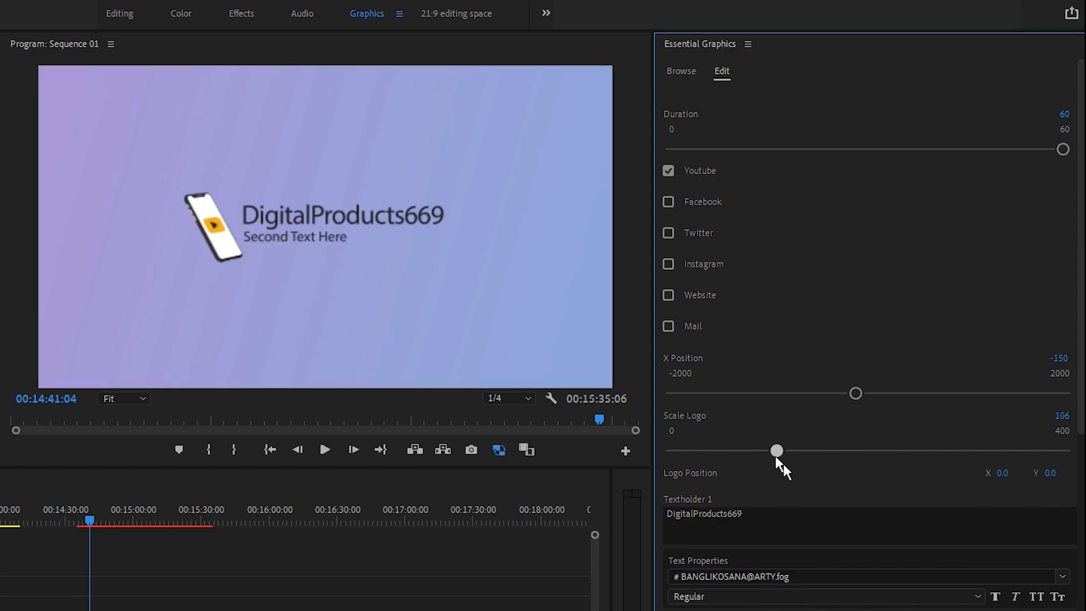
left_click(747, 517)
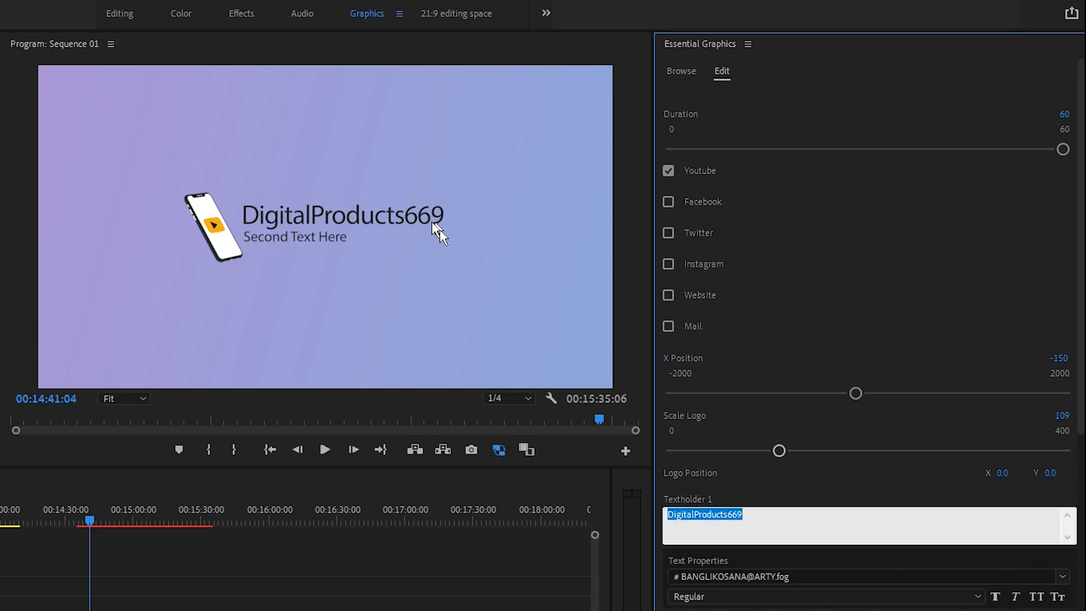
left_click_drag(759, 516, 630, 517)
type("ART")
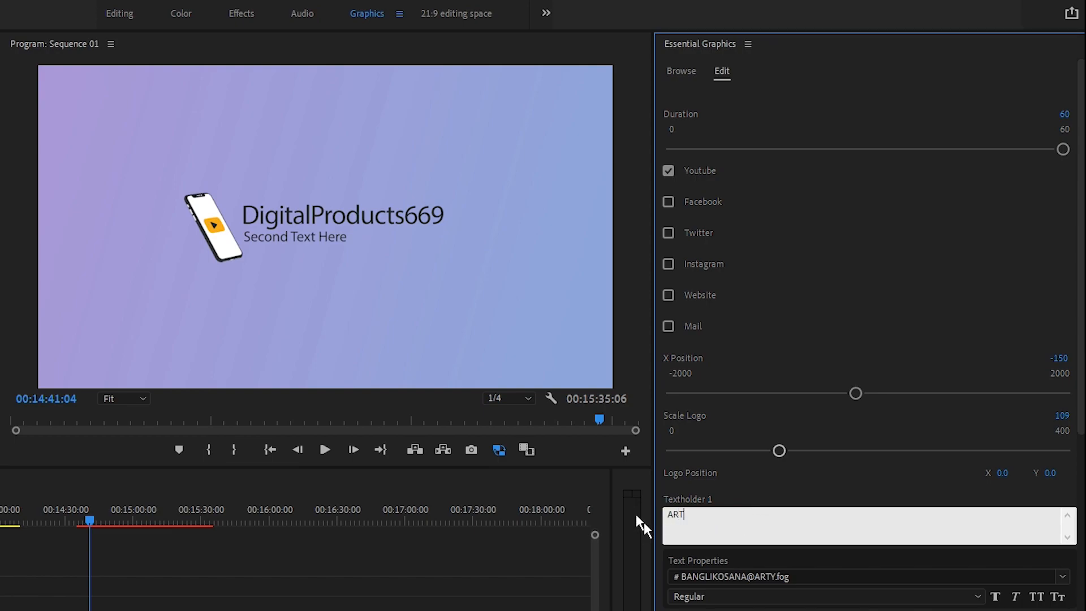
type(" ARUNVICH")
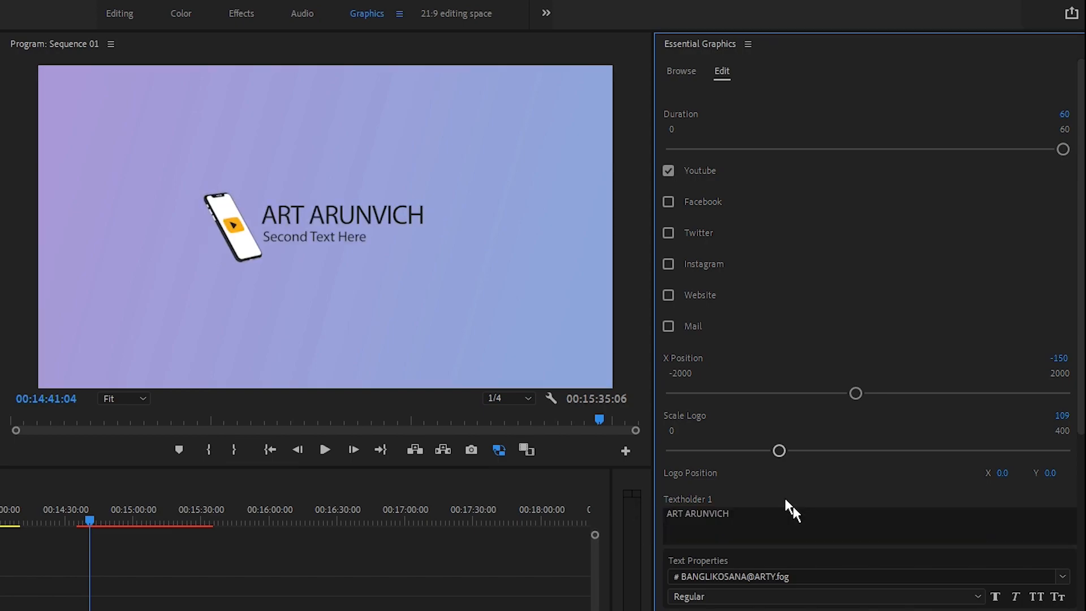
Set the font of the LogoReveal template's first text line to UID SALMON 2019.
triple_click(770, 523)
left_click(799, 577)
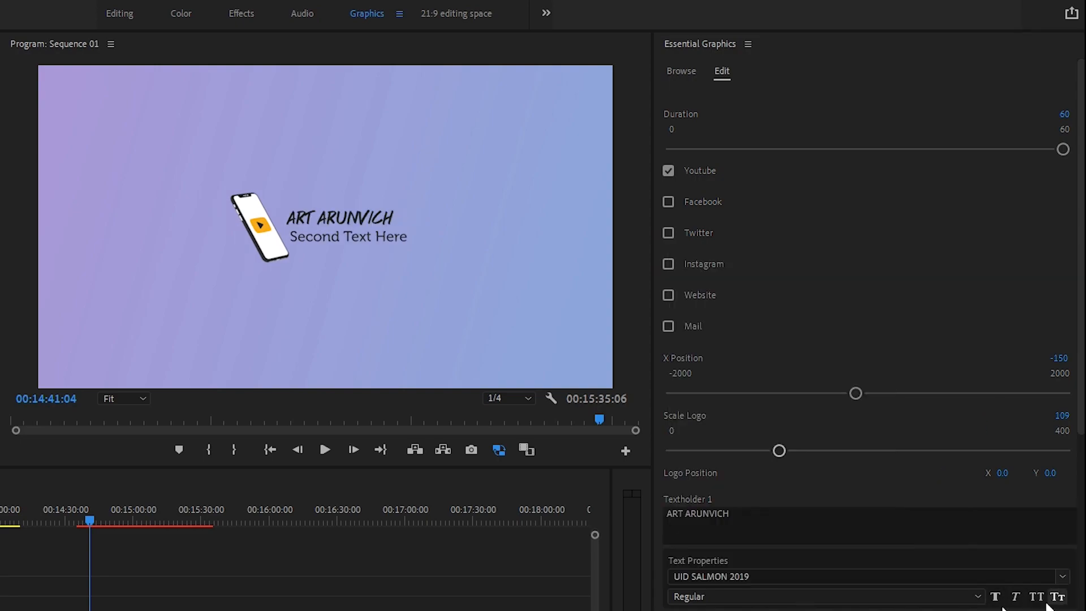
left_click(995, 599)
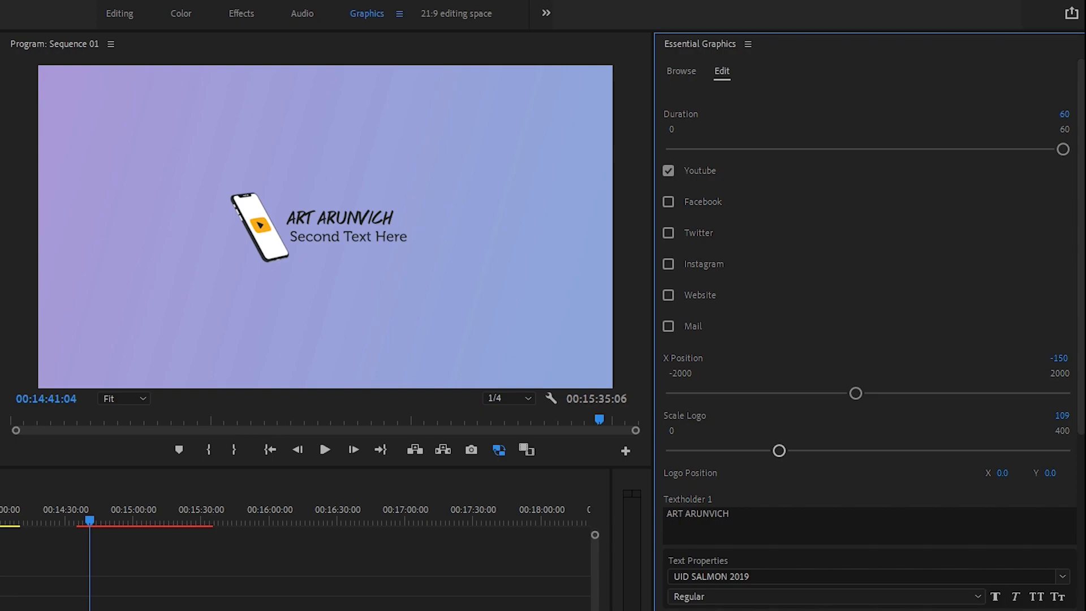
Widen the tracking of the LogoReveal template's first text line and enlarge it to a text scale of 145.
scroll(905, 509, "down", 3)
left_click_drag(800, 510, 844, 520)
left_click_drag(777, 569, 813, 570)
scroll(820, 573, "down", 2)
left_click(748, 589)
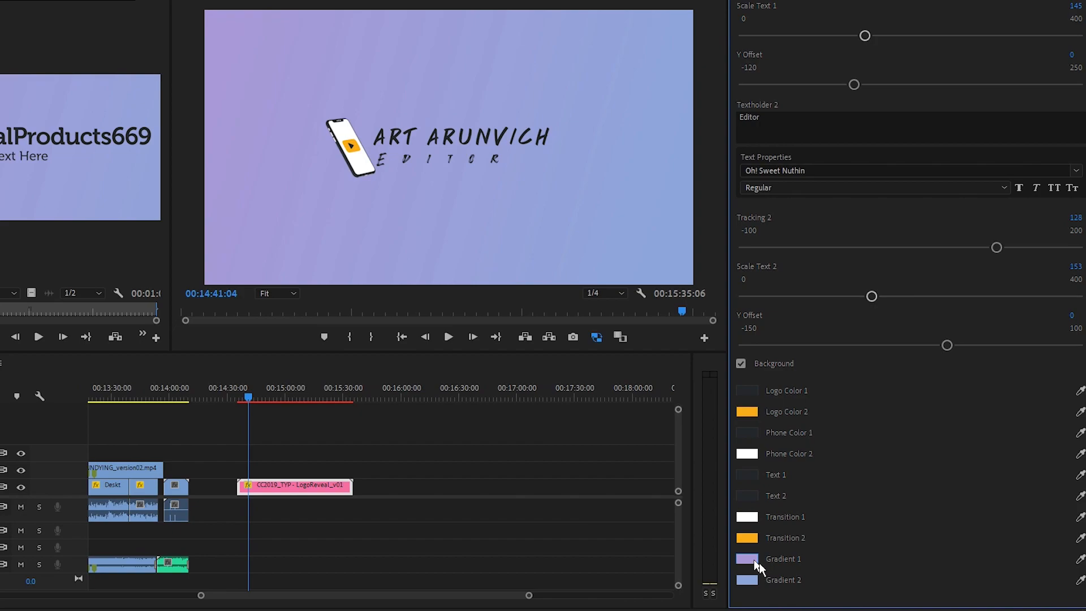
Turn off the template's background and overlay the LogoReveal clip on the UNDYING_version02.mp4 footage.
left_click(741, 364)
left_click(741, 365)
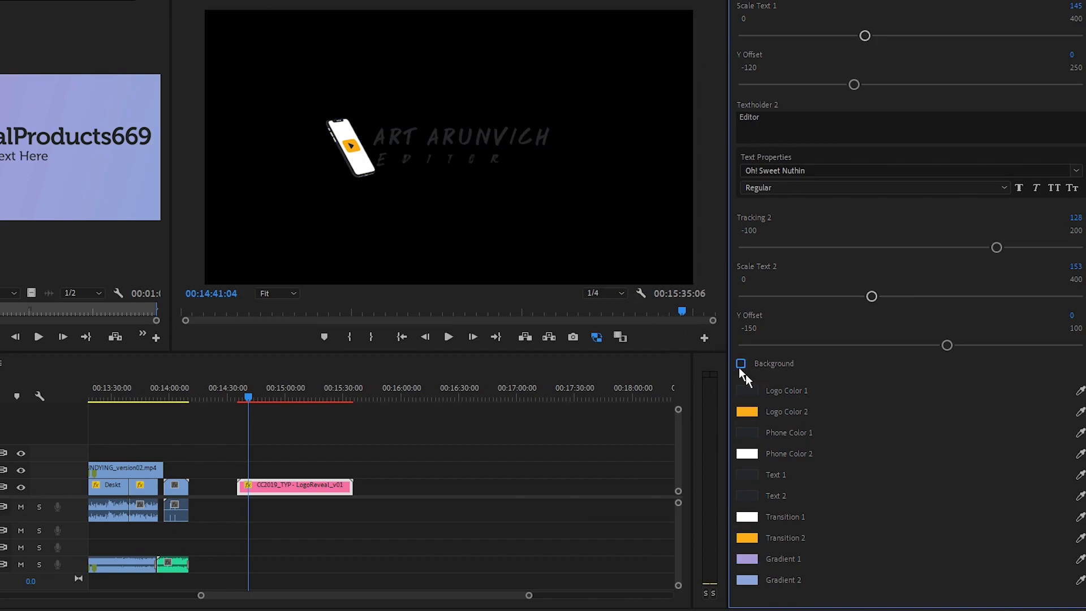
scroll(418, 481, "down", 3)
scroll(343, 499, "up", 2)
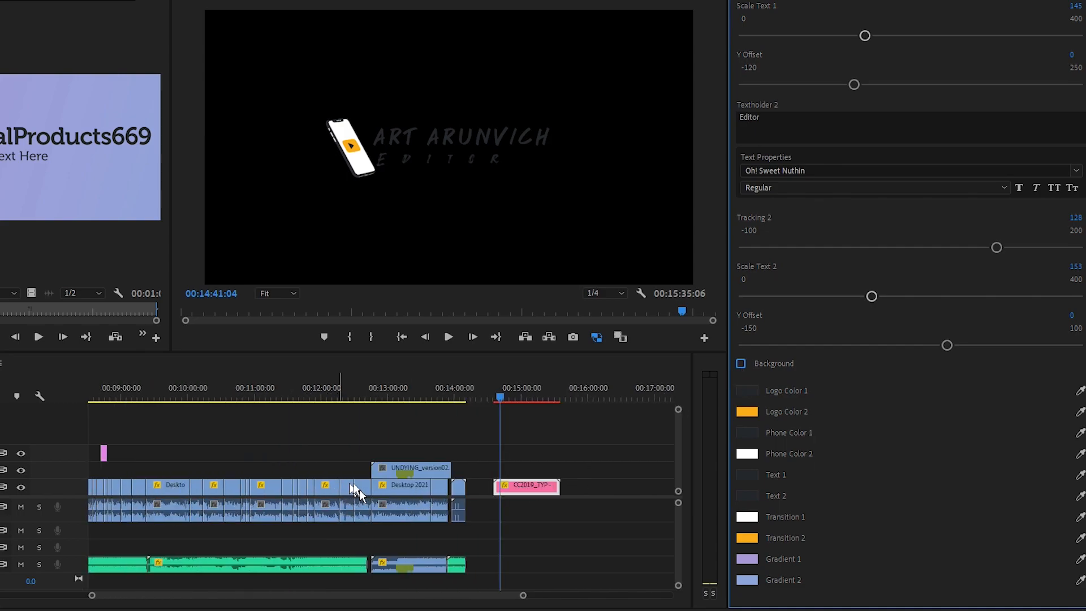
left_click_drag(531, 485, 532, 486)
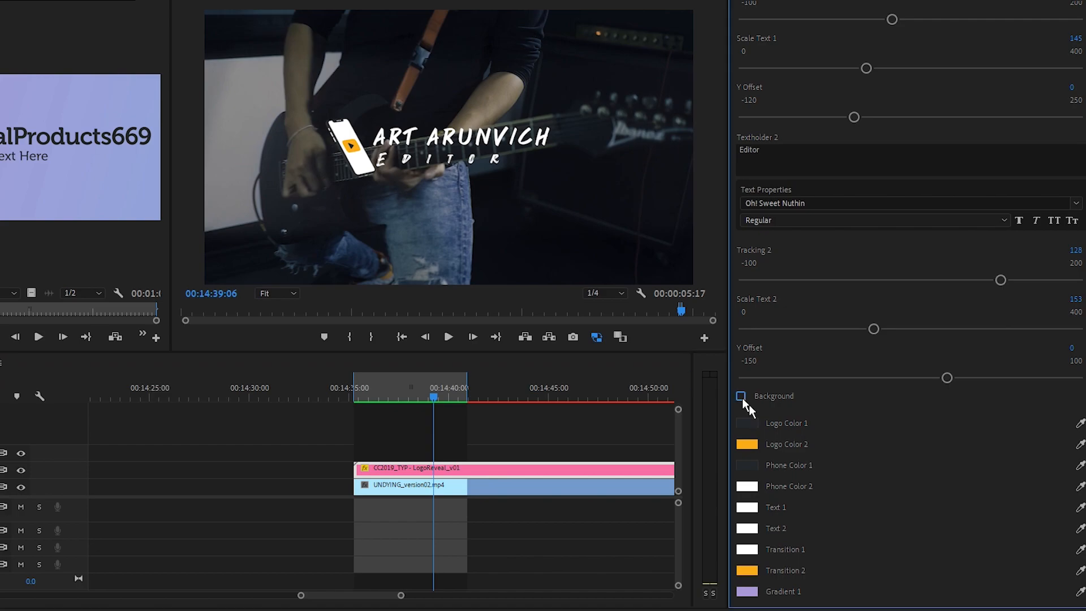
Turn the template's background back on and recolour it with yellow for Gradient 1 and pink DB8CCB for Gradient 2.
left_click(741, 397)
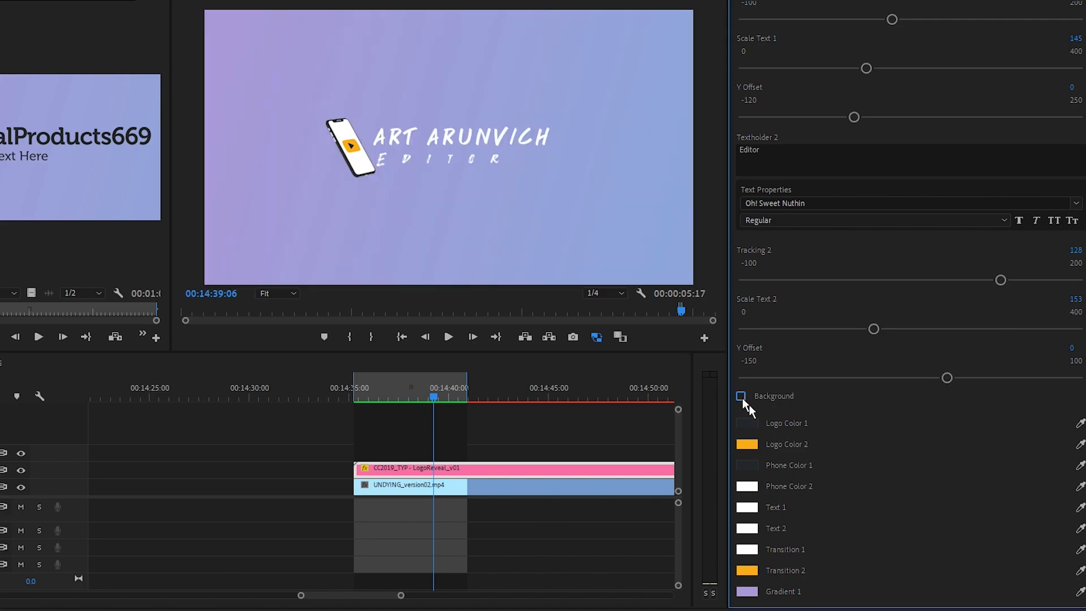
scroll(857, 558, "down", 2)
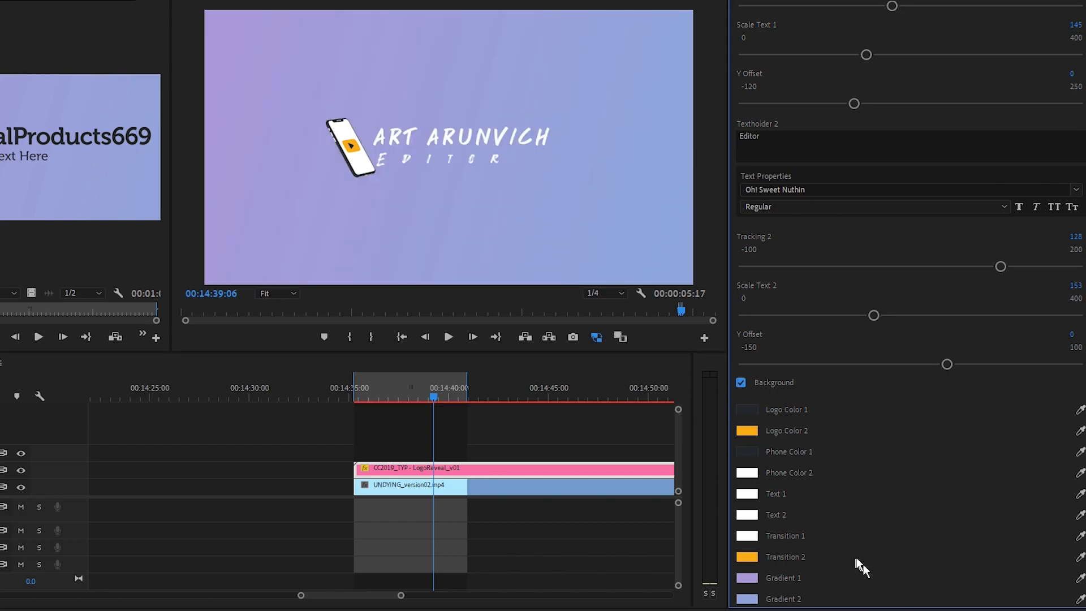
scroll(766, 589, "down", 1)
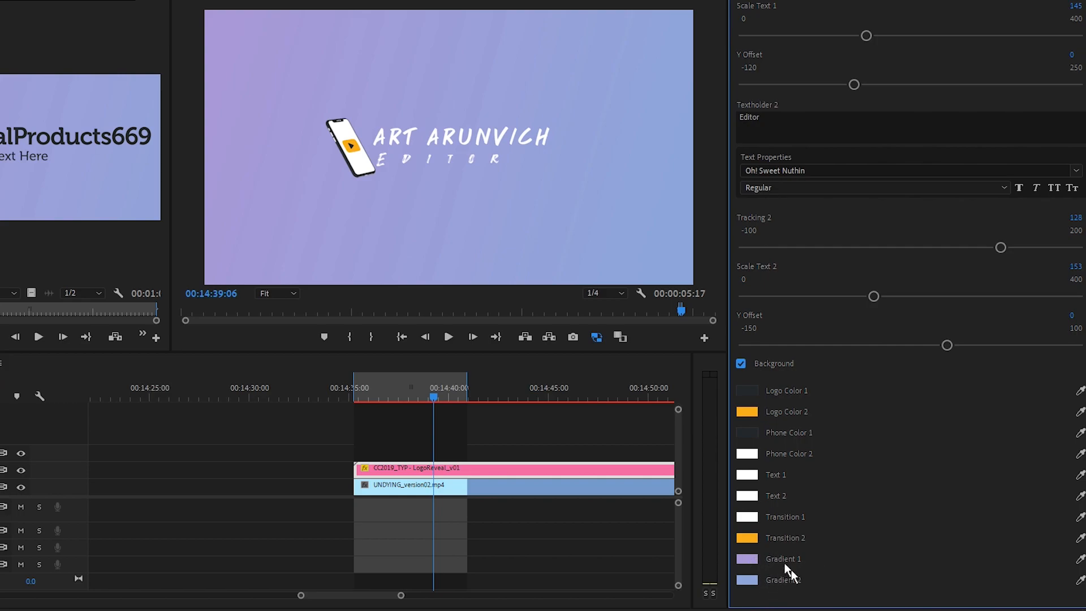
left_click(755, 560)
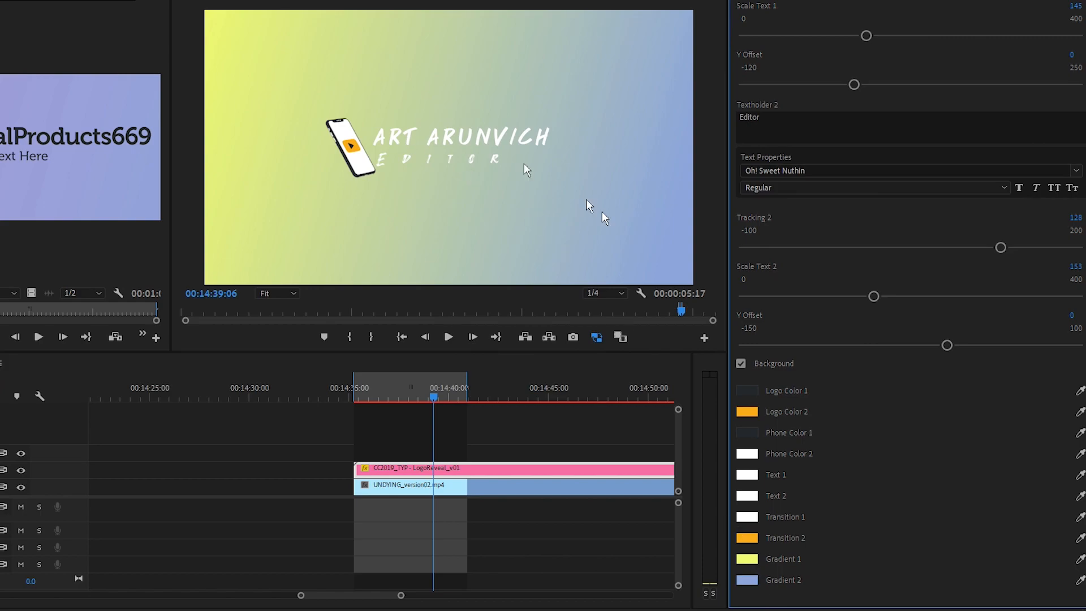
left_click(746, 581)
left_click_drag(481, 300, 487, 347)
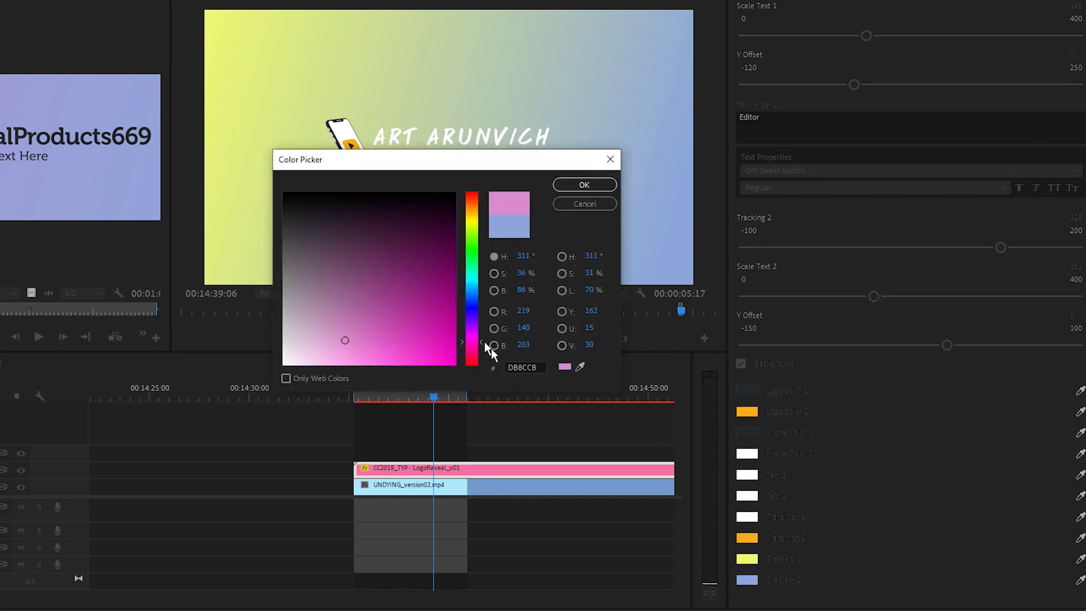
left_click(562, 188)
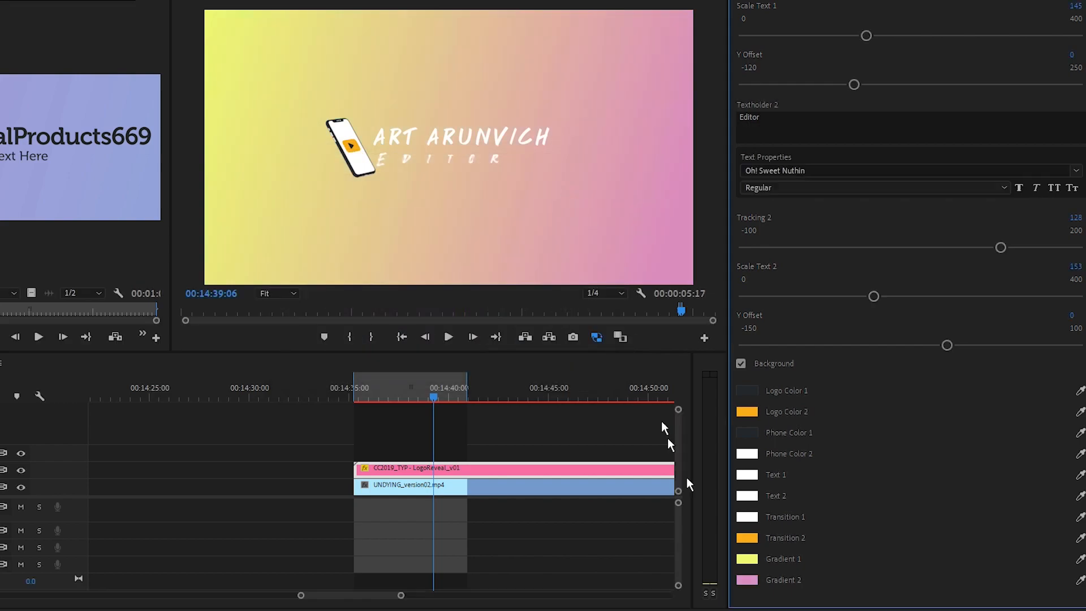
Place the LowerThird_v13 template on V2 above the footage after the LogoReveal clip, accepting substitution of the missing UniSansHeavy font.
scroll(1013, 464, "down", 2)
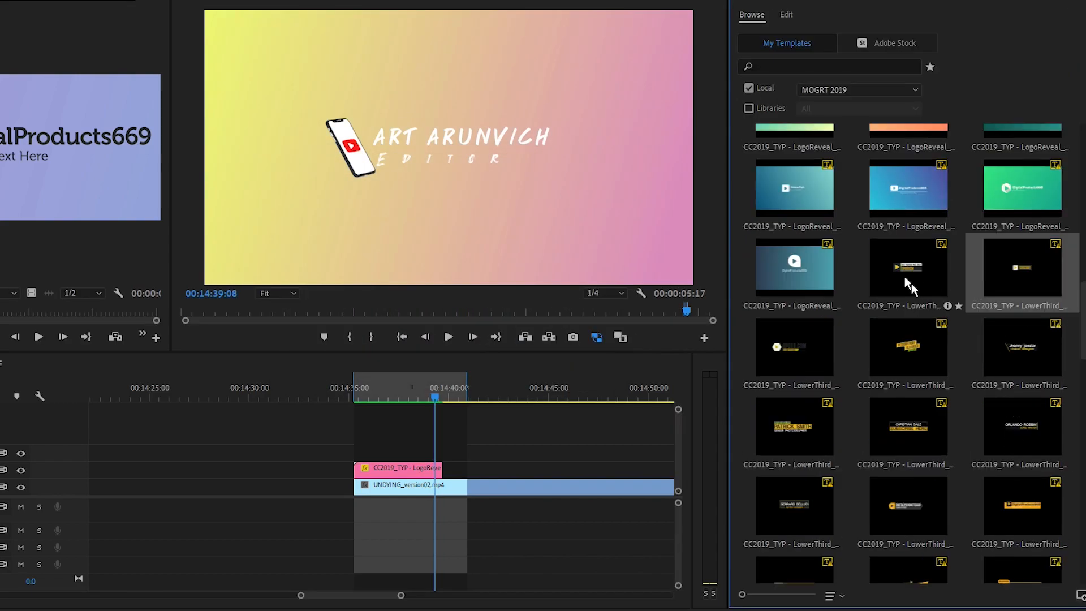
scroll(900, 413, "down", 3)
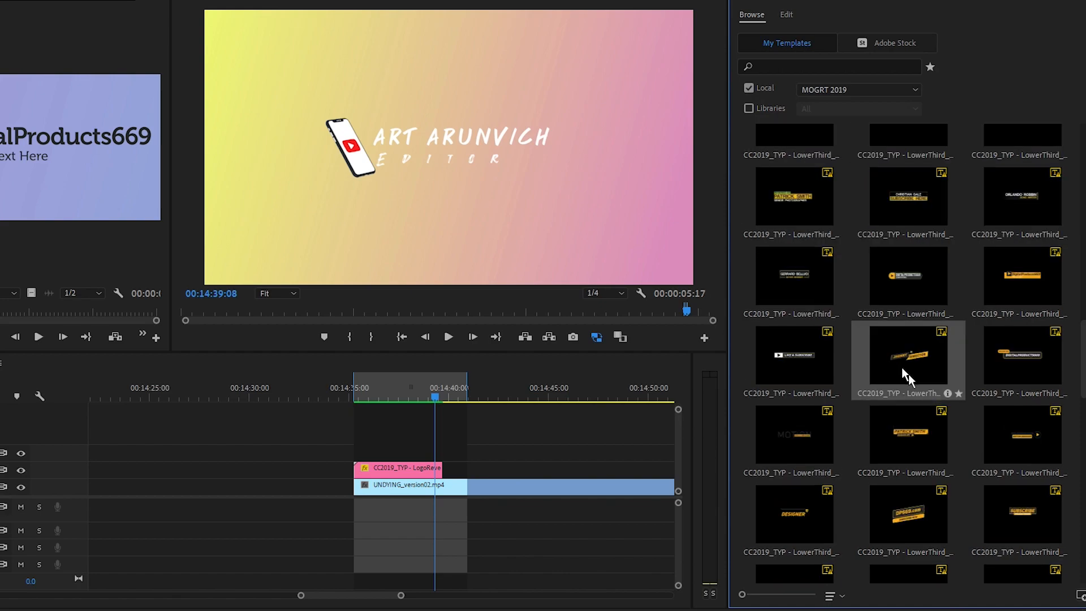
left_click_drag(907, 376, 470, 469)
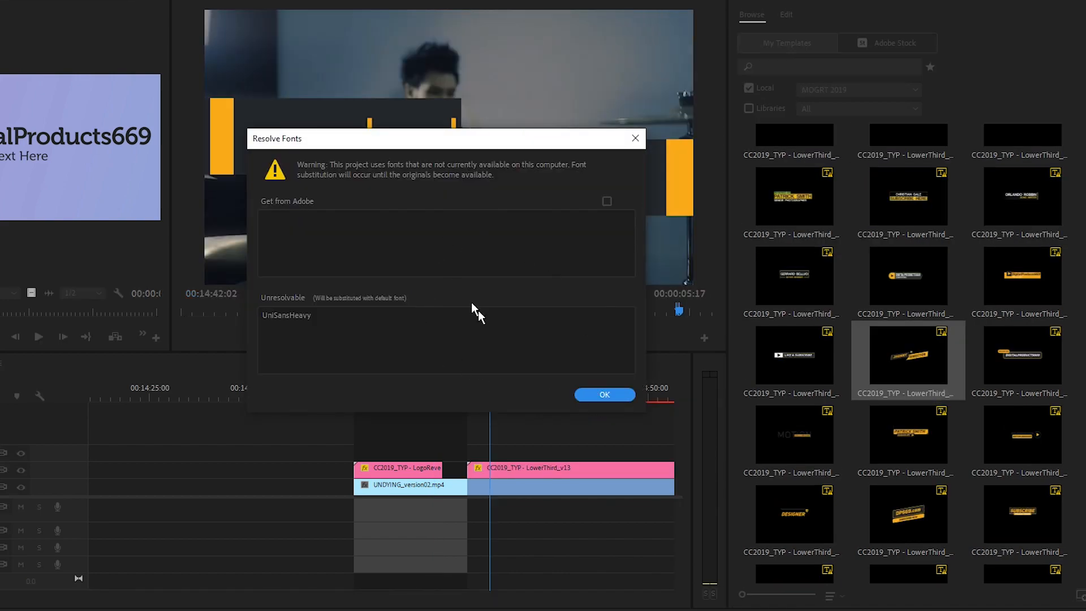
left_click(293, 316)
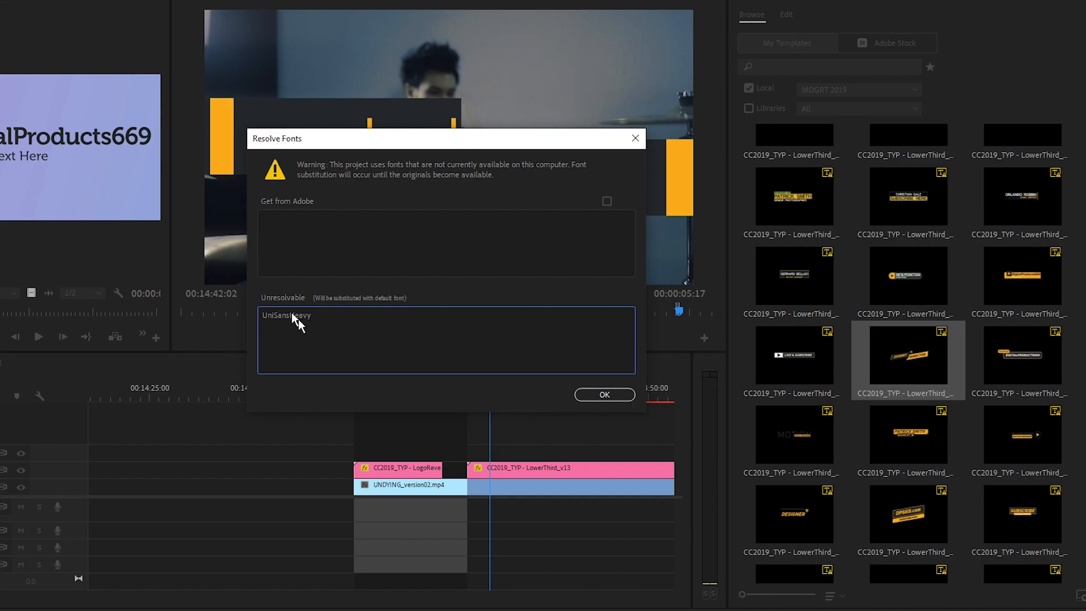
left_click(594, 395)
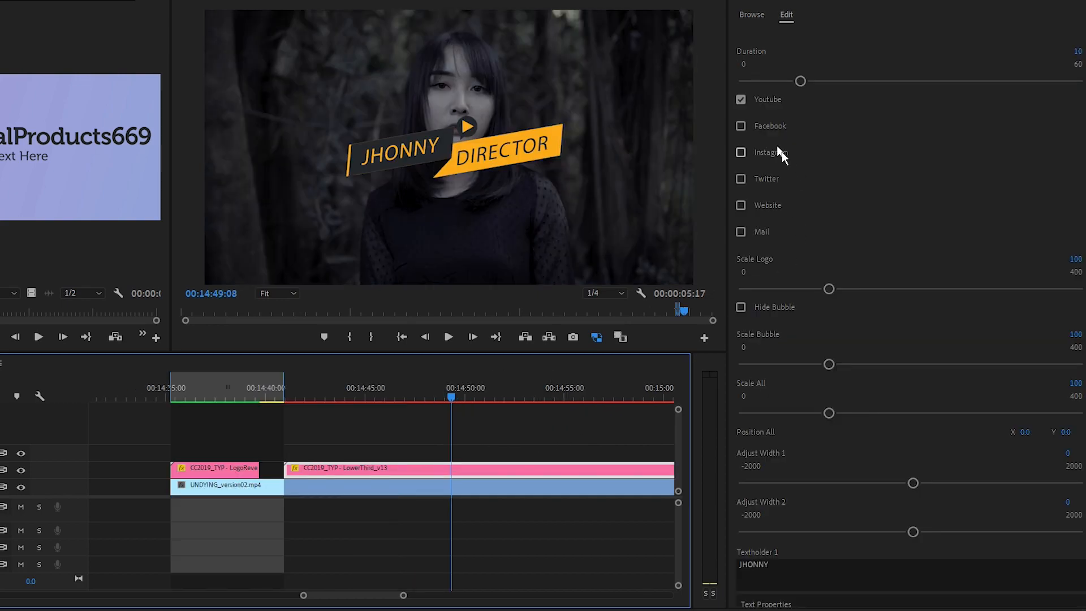
Try the Facebook and Instagram icons on the lower third in place of Youtube and keep Facebook.
left_click(741, 100)
left_click(741, 99)
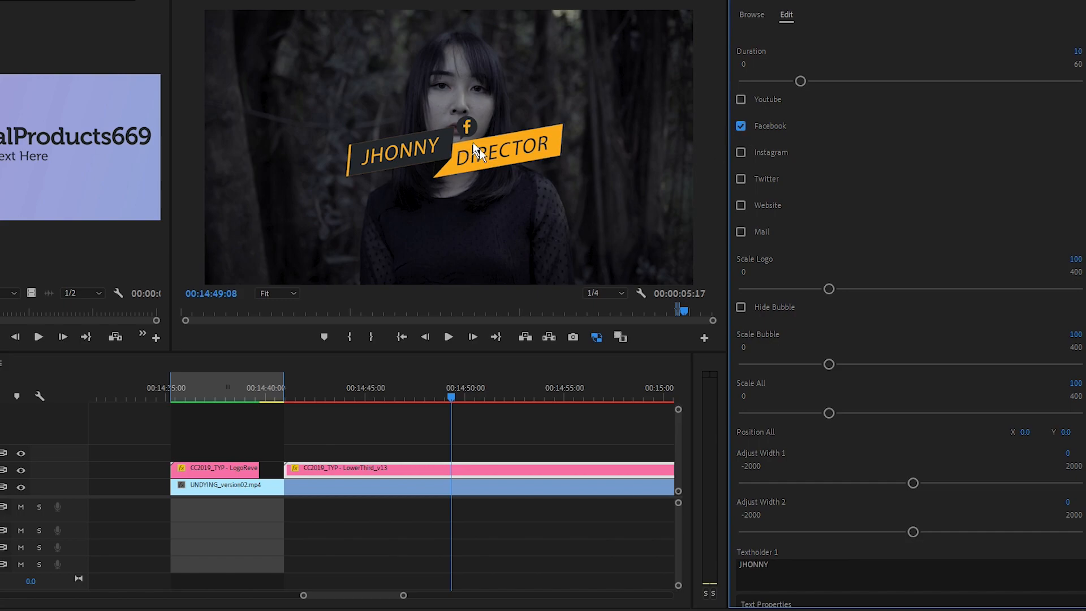
left_click(742, 127)
left_click(741, 154)
Preview the lower third over the footage and adjust its two text box widths, setting Adjust Width 2 to 274.
left_click(392, 483)
left_click_drag(334, 400, 375, 400)
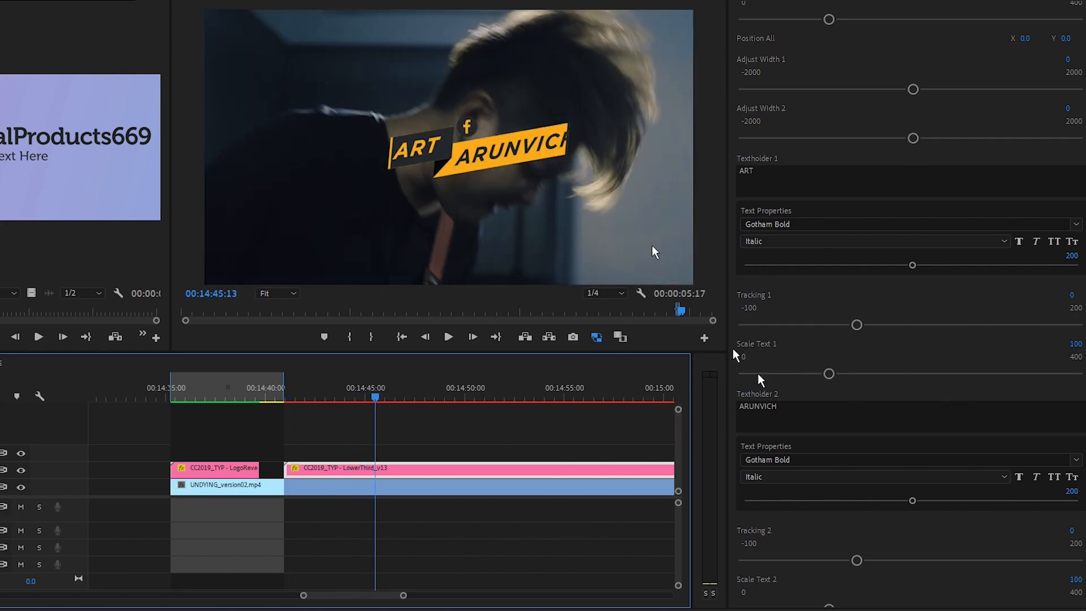
scroll(922, 546, "up", 5)
mouse_move(921, 286)
left_mouse_down()
mouse_move(943, 288)
mouse_move(934, 287)
left_mouse_up()
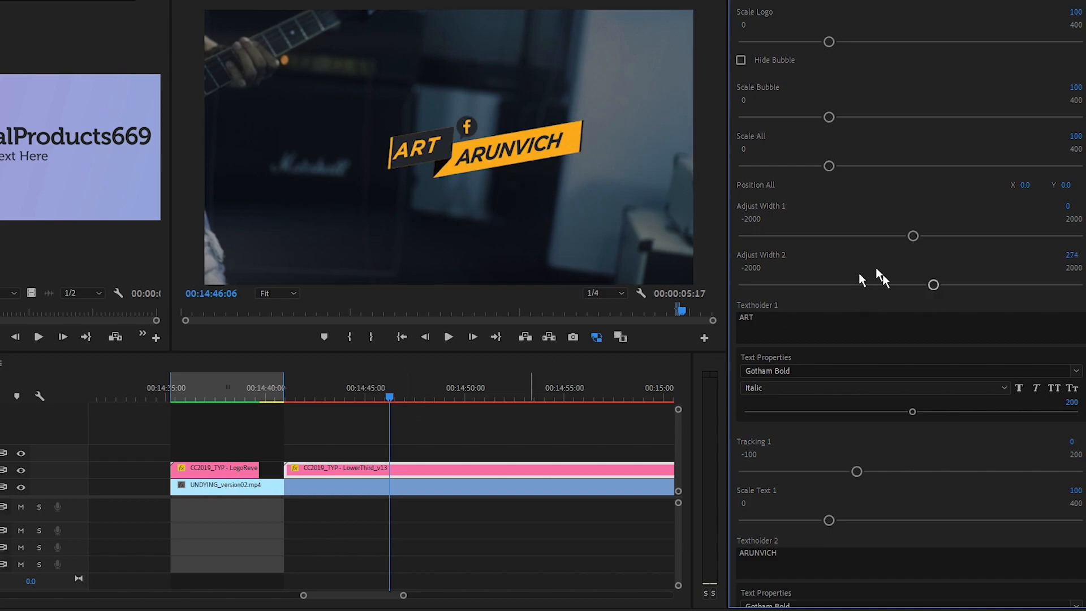
left_click_drag(913, 236, 930, 249)
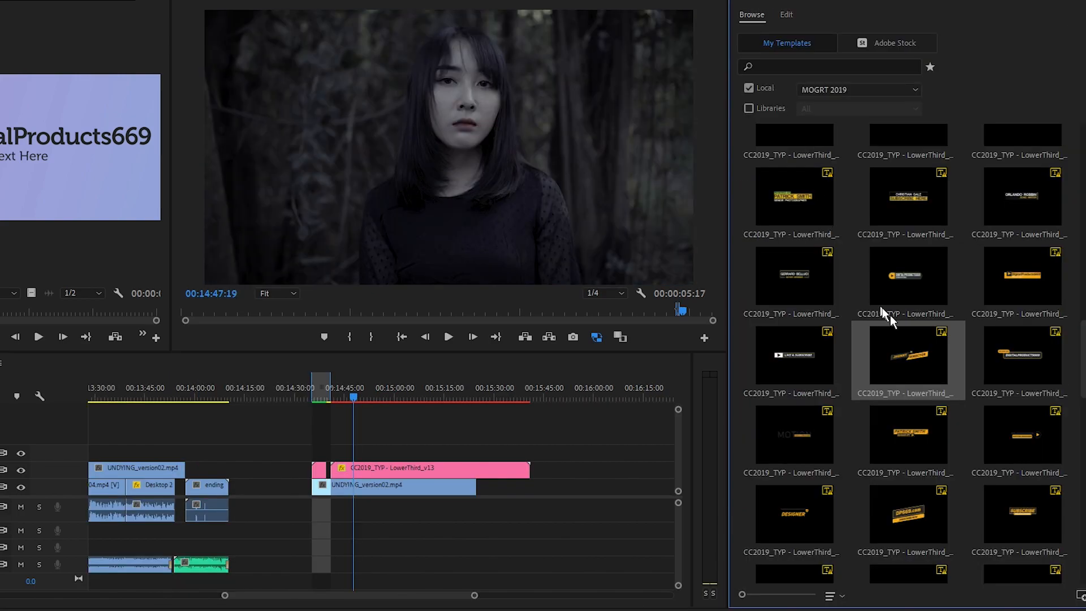
Add a transition template on V3 after the lower third and set its logo text to EP1 in the Againts font.
scroll(877, 453, "down", 10)
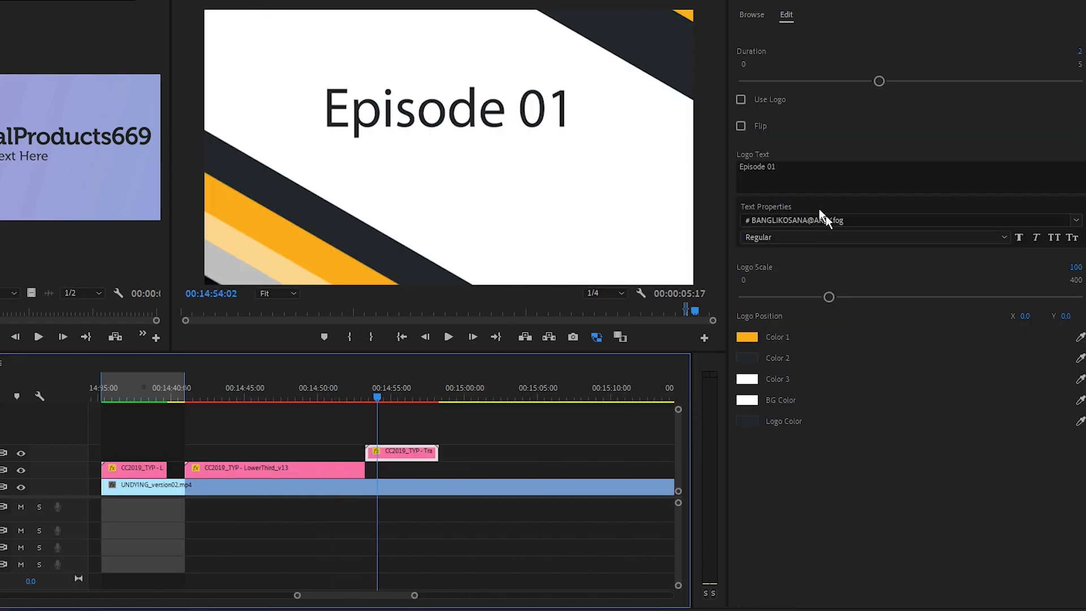
left_click(796, 167)
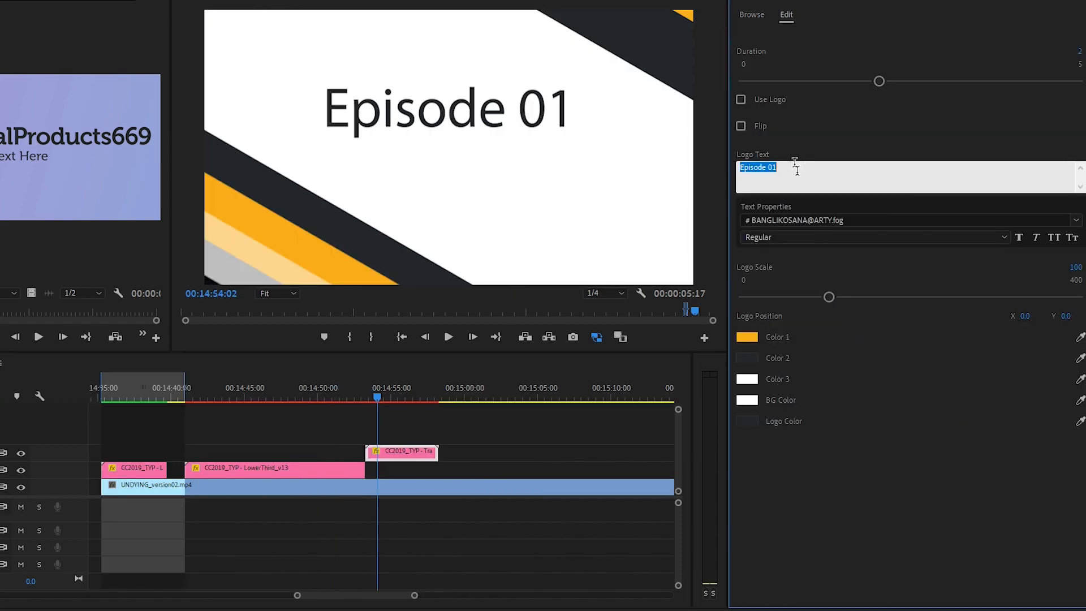
type("EP1")
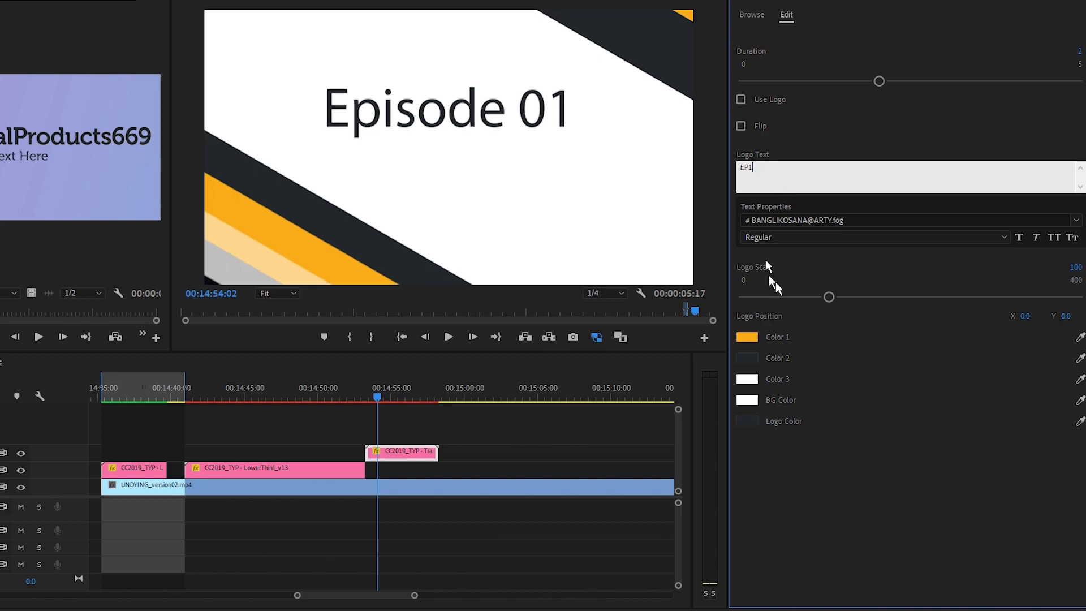
left_click(826, 376)
left_click(820, 220)
left_click(818, 318)
Try the transition template's Use Logo and Flip options and switch both back off.
left_click(758, 101)
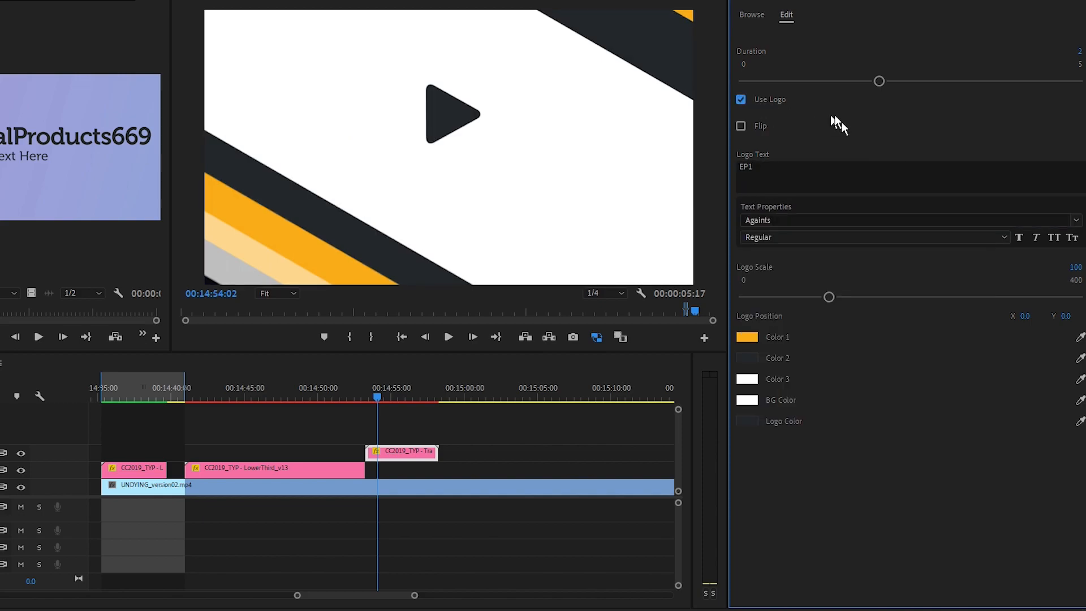
left_click(742, 100)
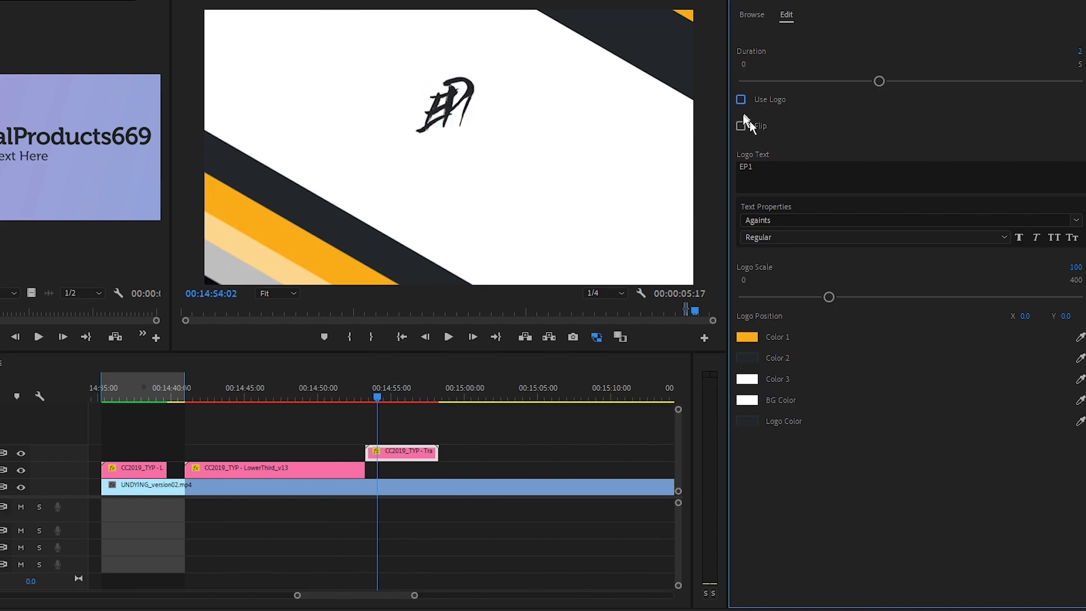
left_click(741, 126)
left_click(741, 126)
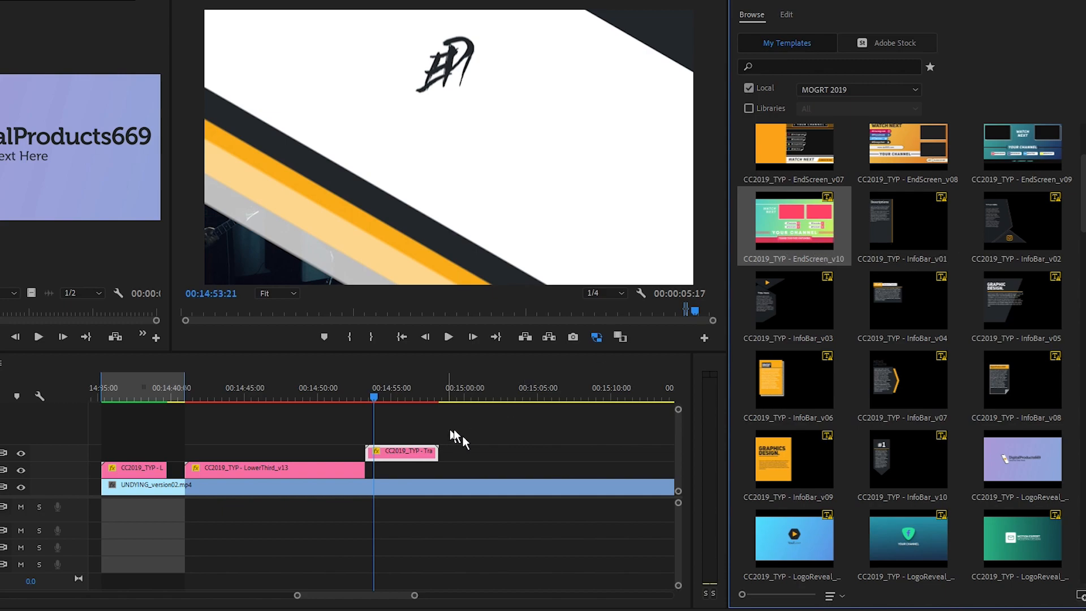
Move the playhead to 00:15:23:03 near the end of the UNDYING_version02.mp4 footage.
scroll(458, 438, "down", 5)
scroll(481, 433, "up", 3)
left_click(507, 397)
left_click_drag(508, 397, 515, 399)
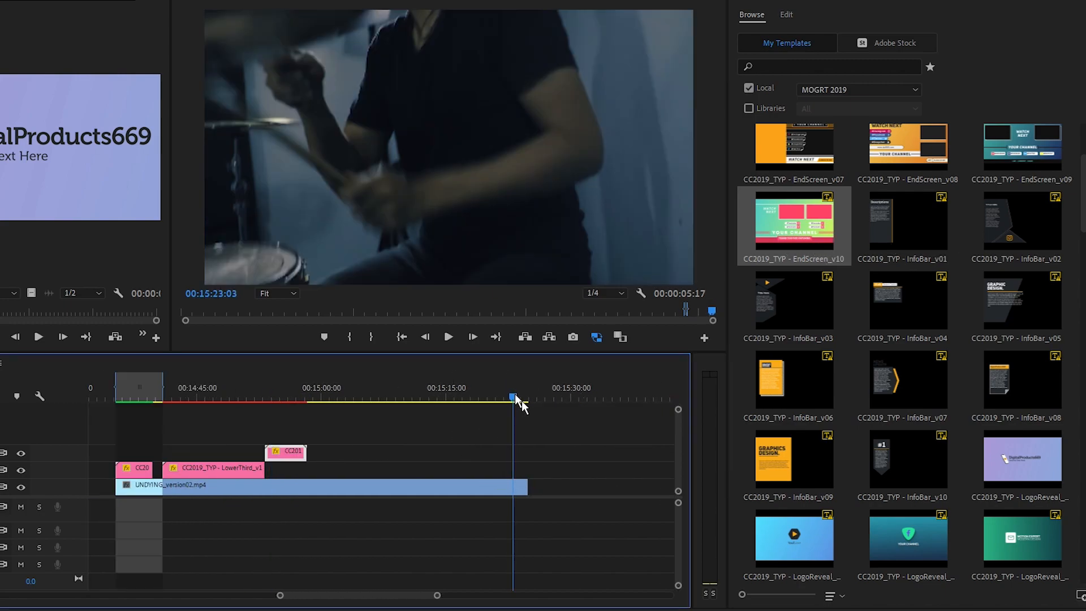
Add the CC2019_TYP - EndScreen_v01 template on V2 directly after the end of the UNDYING_version02.mp4 footage.
scroll(616, 460, "up", 4)
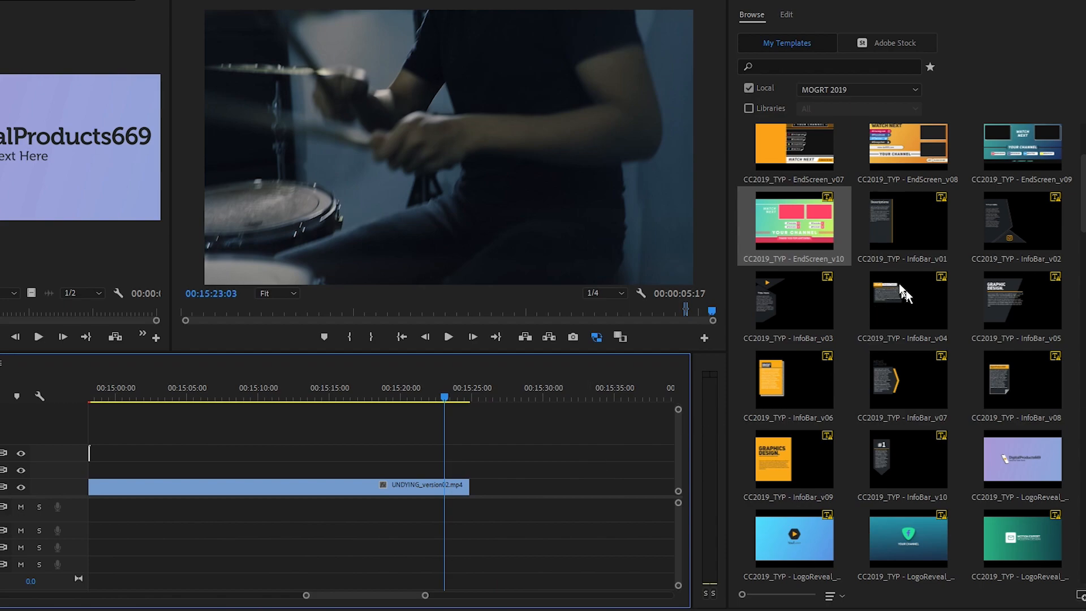
left_click(876, 153)
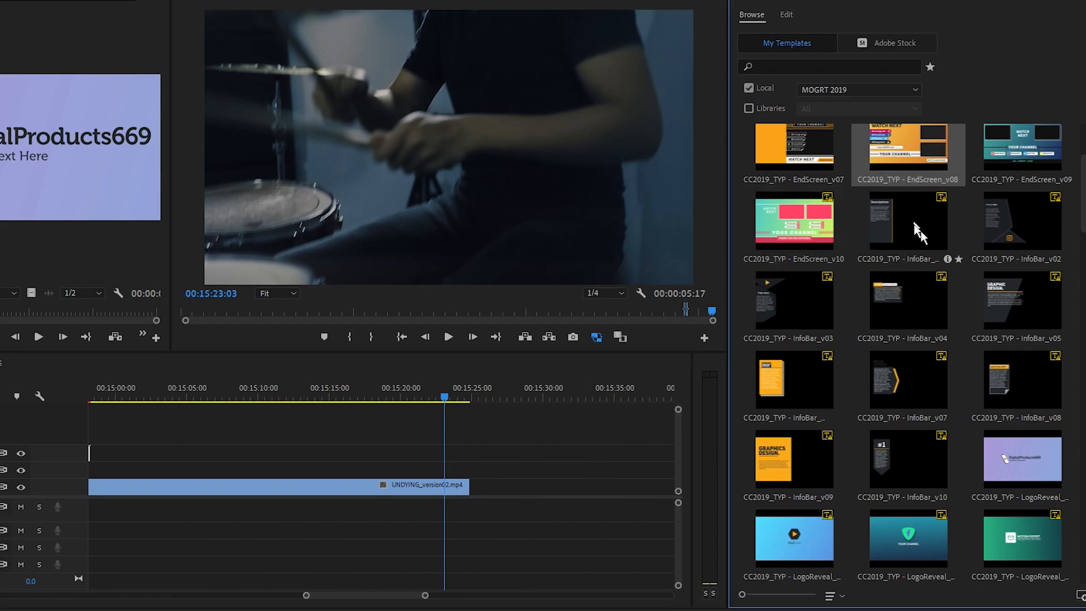
scroll(916, 230, "up", 3)
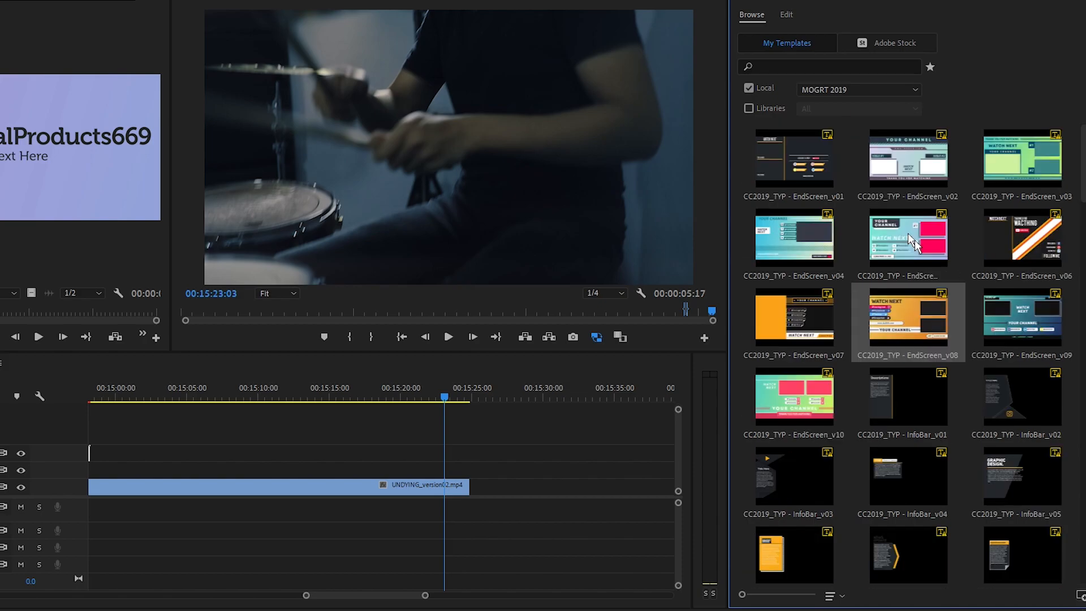
left_click(781, 177)
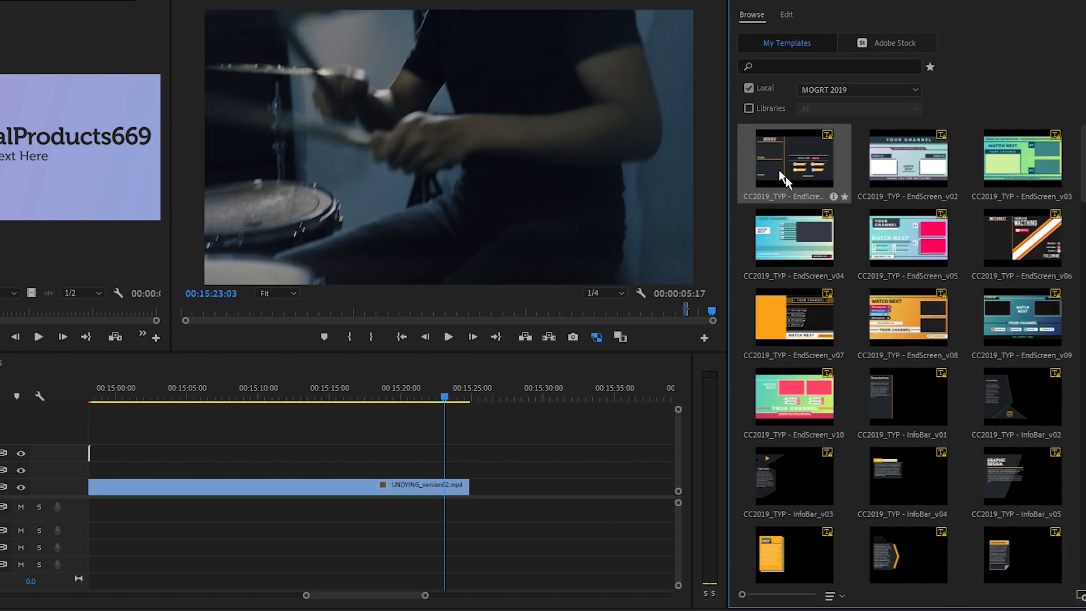
left_click_drag(783, 176, 474, 476)
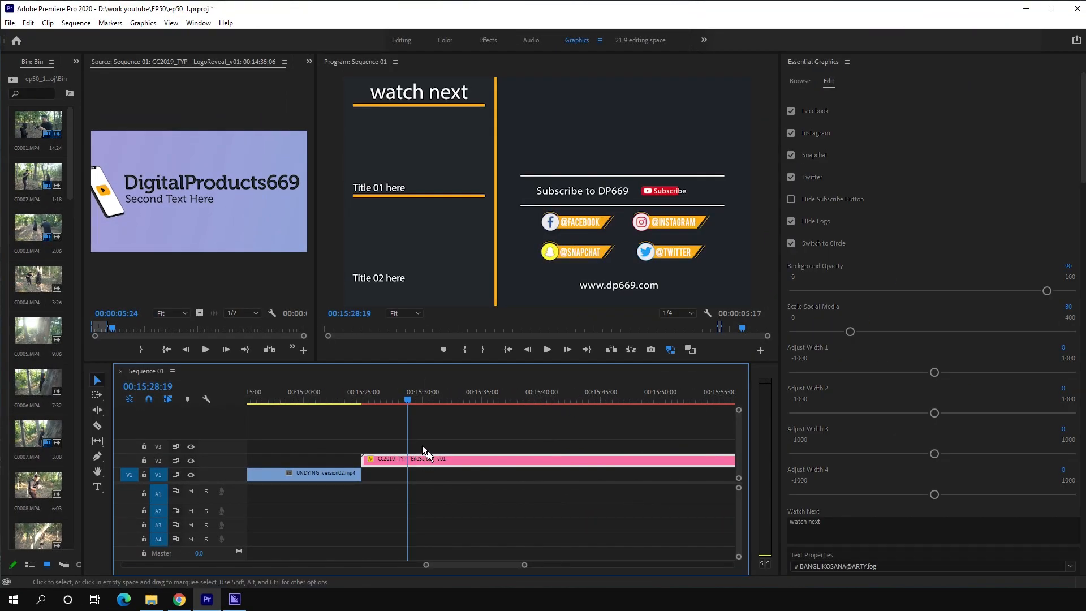
Set the end screen's Background Opacity to 94, Scale Social Media to 75 and Adjust Width 1 to 39.
left_click(419, 460)
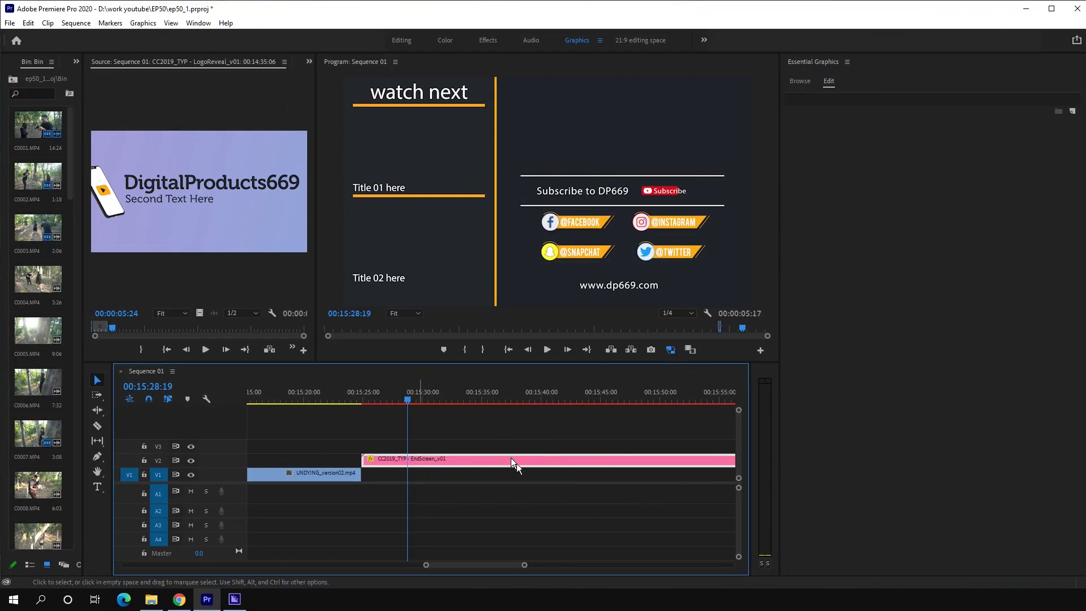
left_click(832, 81)
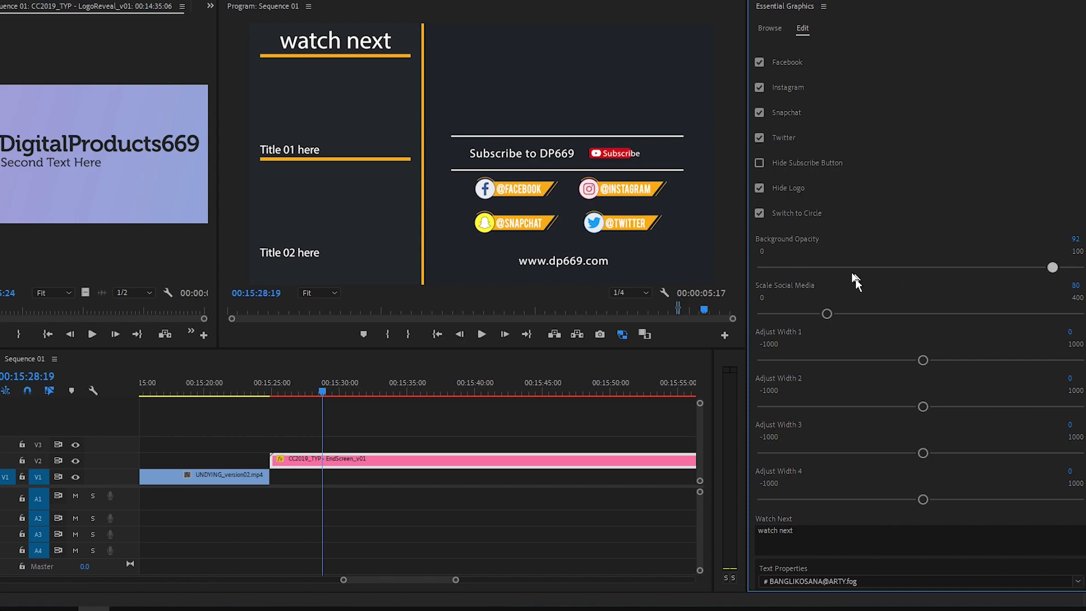
left_click(798, 268)
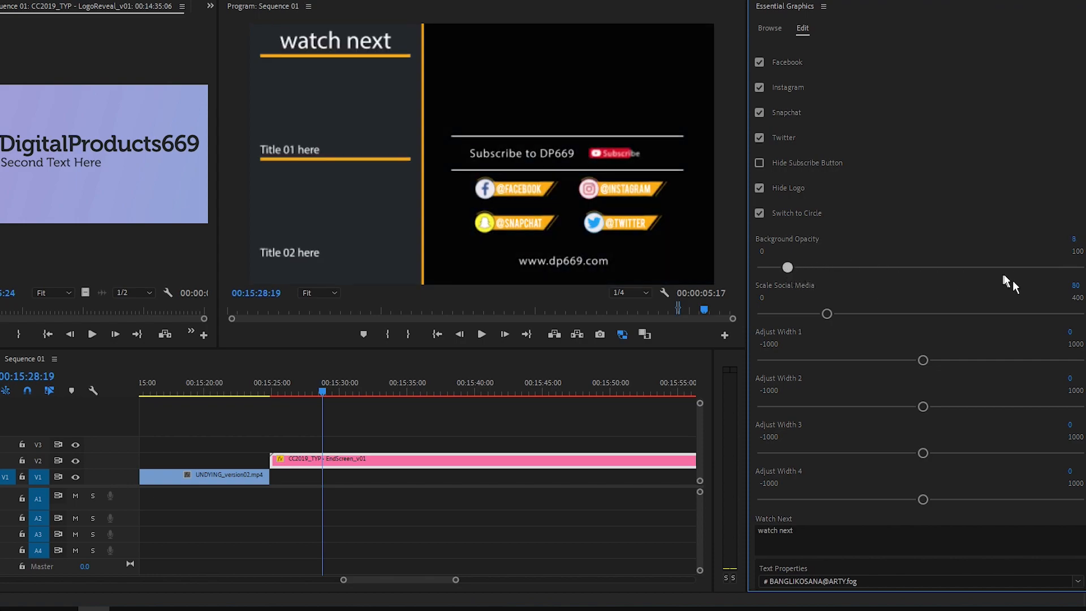
left_click_drag(1046, 268, 1061, 277)
left_click_drag(903, 315, 840, 320)
mouse_move(923, 361)
left_mouse_down()
mouse_move(1006, 374)
mouse_move(926, 370)
left_mouse_up()
Set the end screen's Watch Next text to the Arvo Bold font with Scale Text 83.
scroll(809, 401, "down", 3)
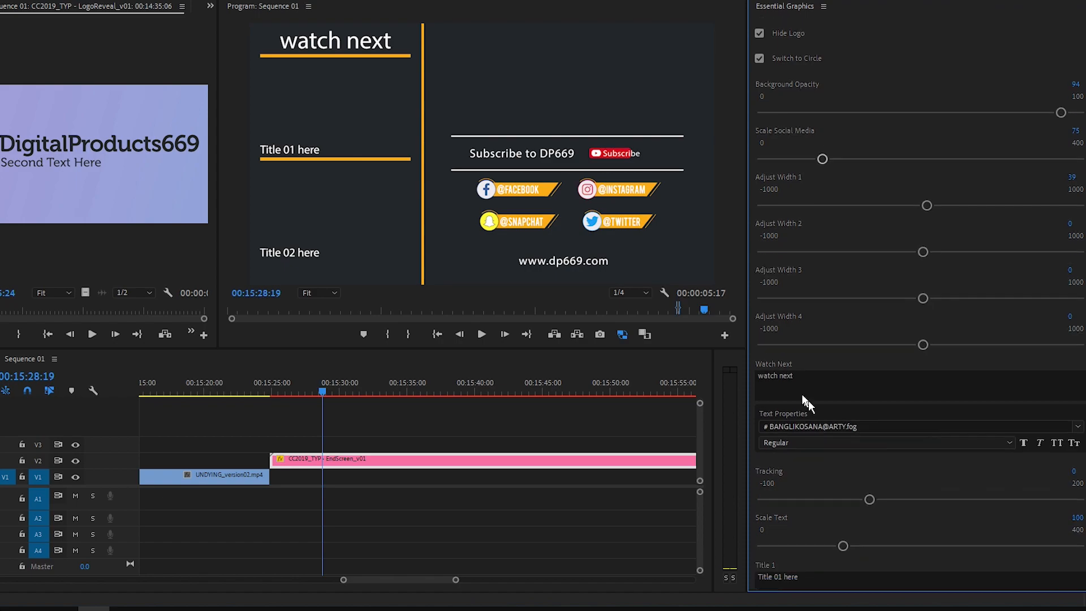
left_click(803, 380)
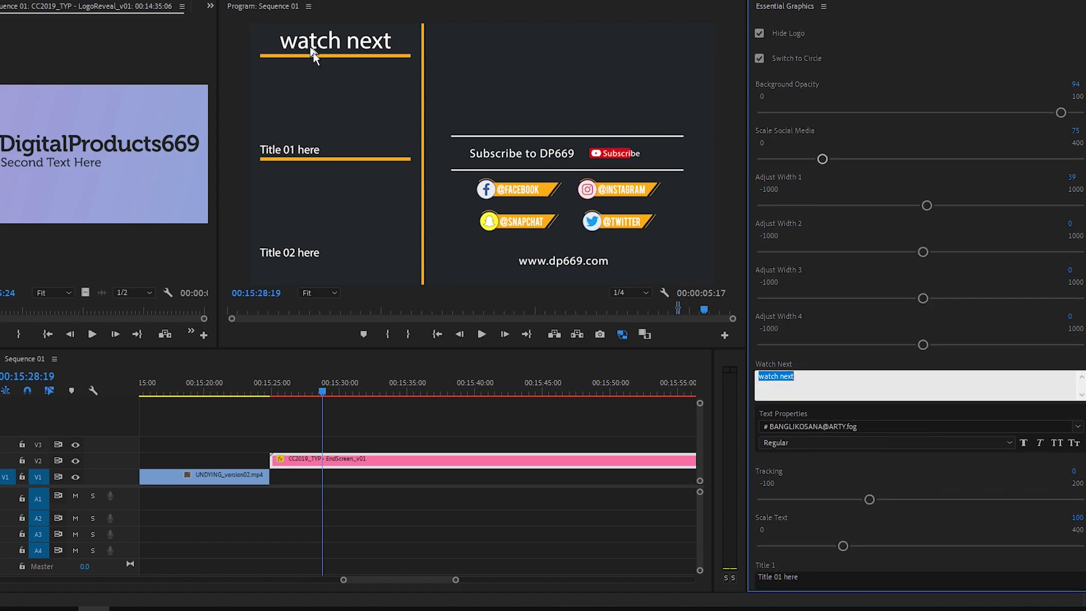
left_click(827, 427)
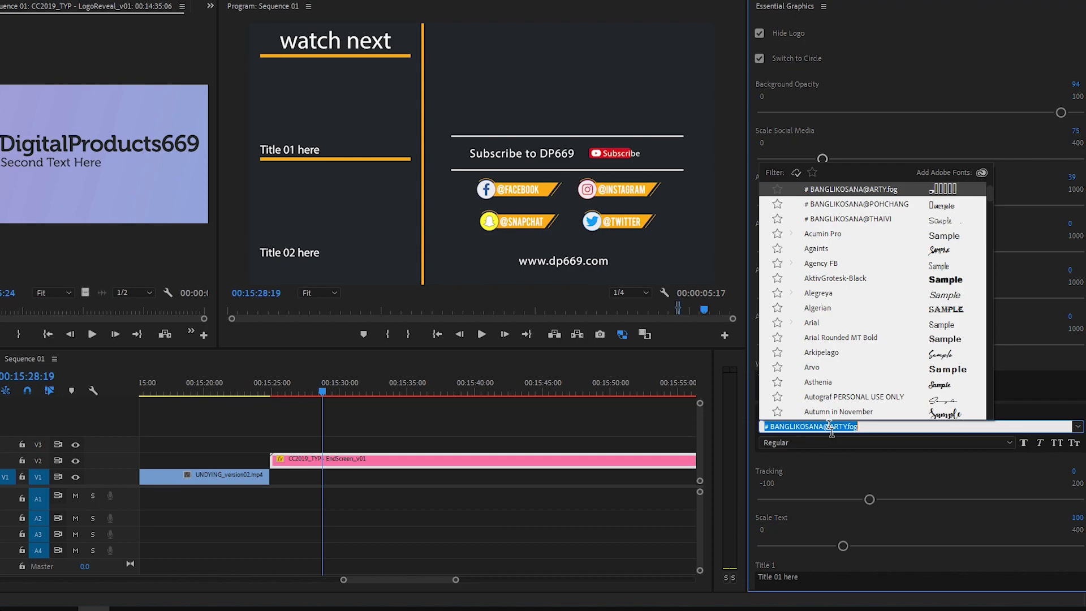
left_click(839, 368)
scroll(838, 369, "down", 2)
mouse_move(843, 430)
left_mouse_down()
mouse_move(934, 430)
mouse_move(819, 430)
mouse_move(842, 430)
left_mouse_up()
Replace the end screen's Title 1 text with ชื่อคลิป in the Sukhumvit Tadmai Bold font.
left_click(839, 468)
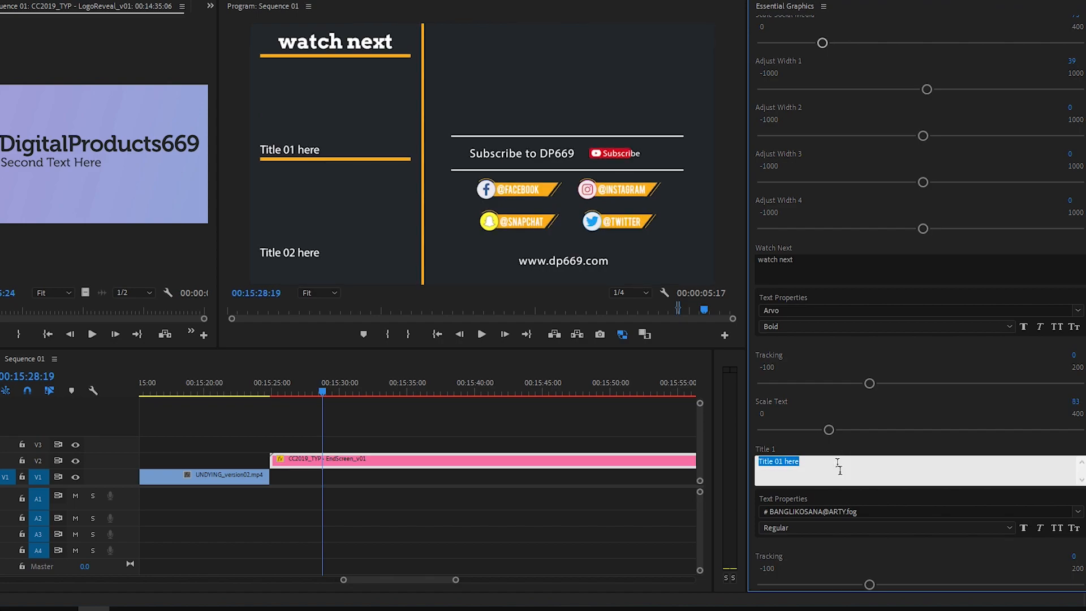
left_click(861, 447)
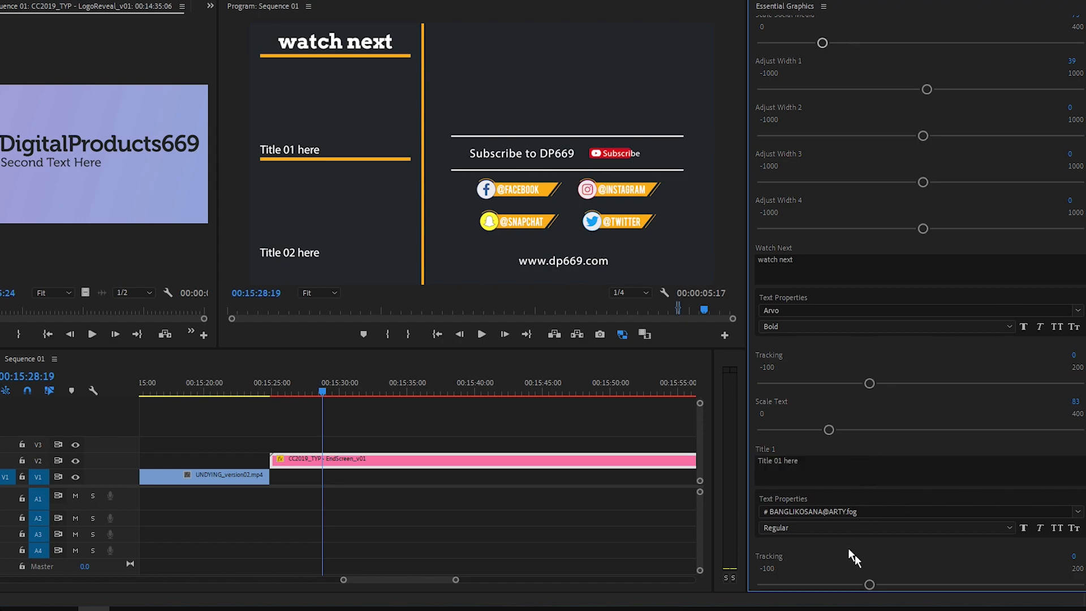
scroll(847, 548, "down", 1)
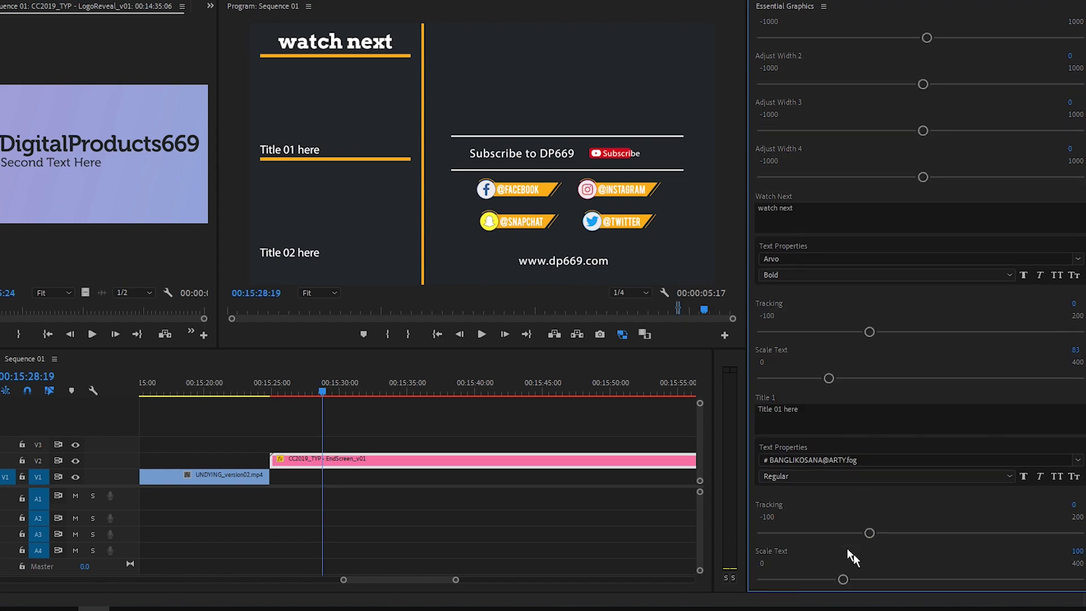
left_click(817, 408)
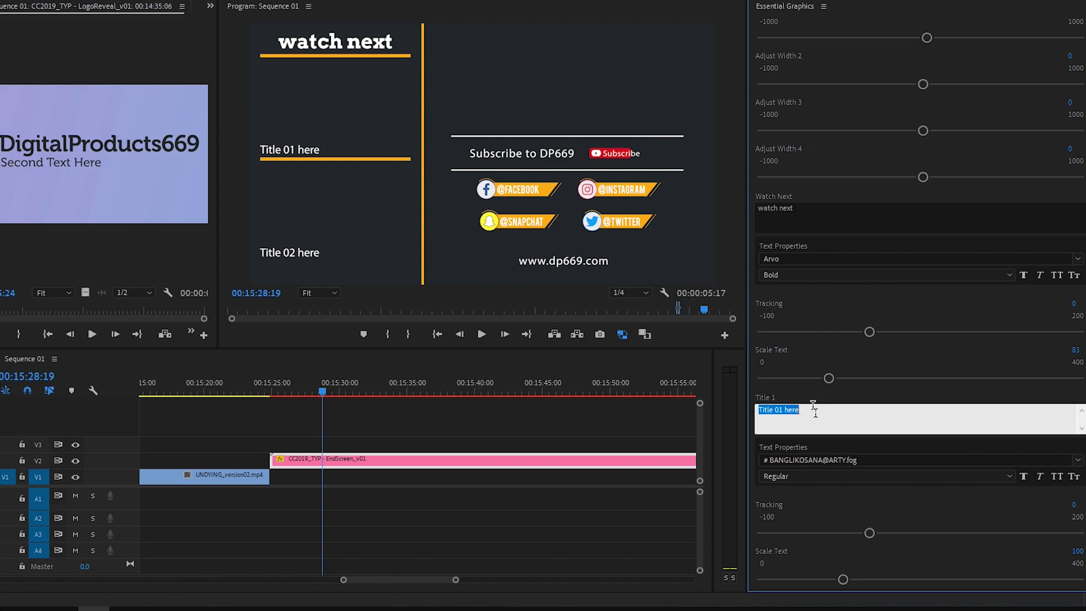
type("অ")
Change the Subscribe Text to "Subscribe to" plus the channel owner's name, with Tracking 1 and Scale Text 74.
scroll(832, 504, "down", 8)
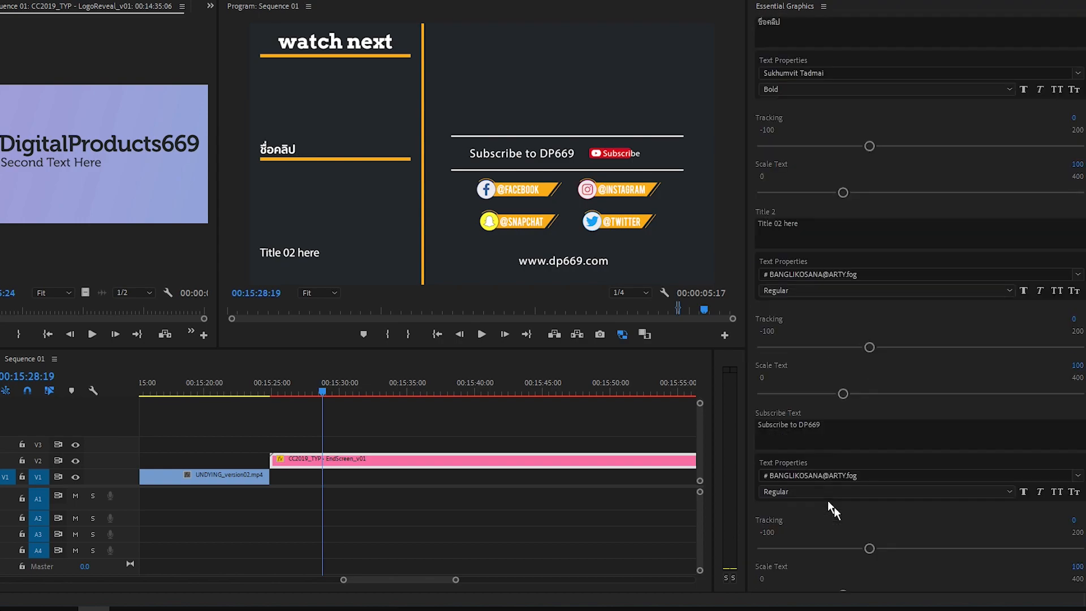
left_click(818, 416)
left_click(803, 415)
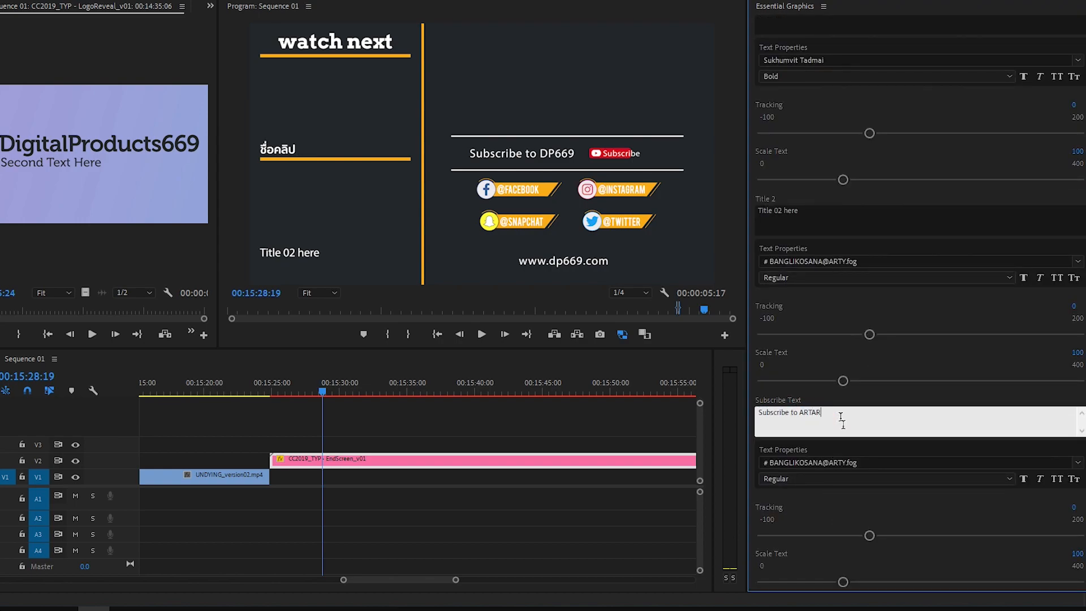
type("ARTARUNVICH")
left_click(870, 536)
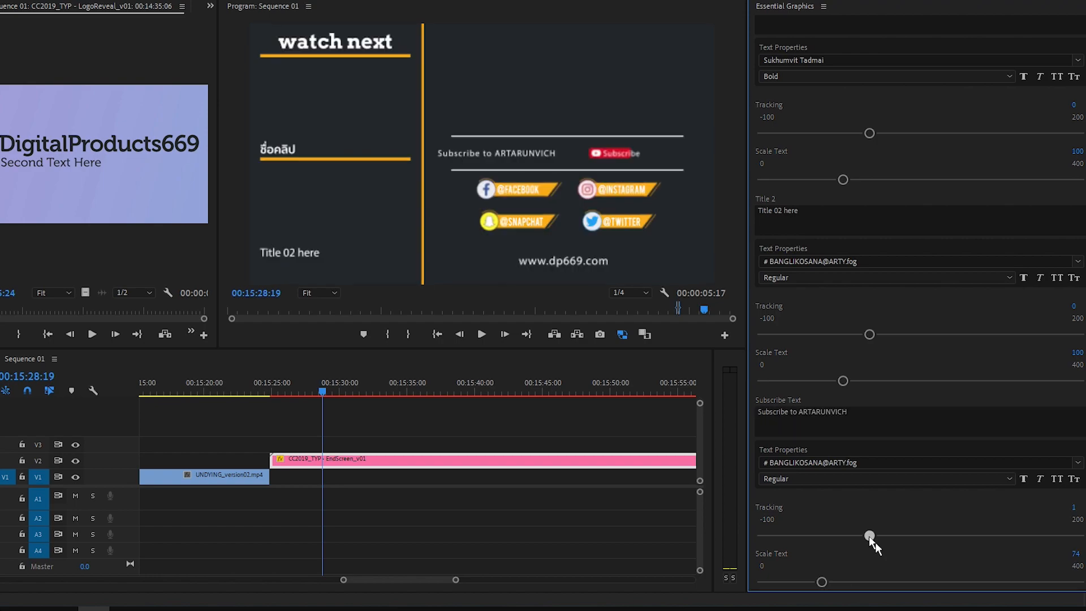
Examine the end screen's social media texts, website link and colour settings, and scrub back to the start of its clip.
scroll(869, 535, "down", 8)
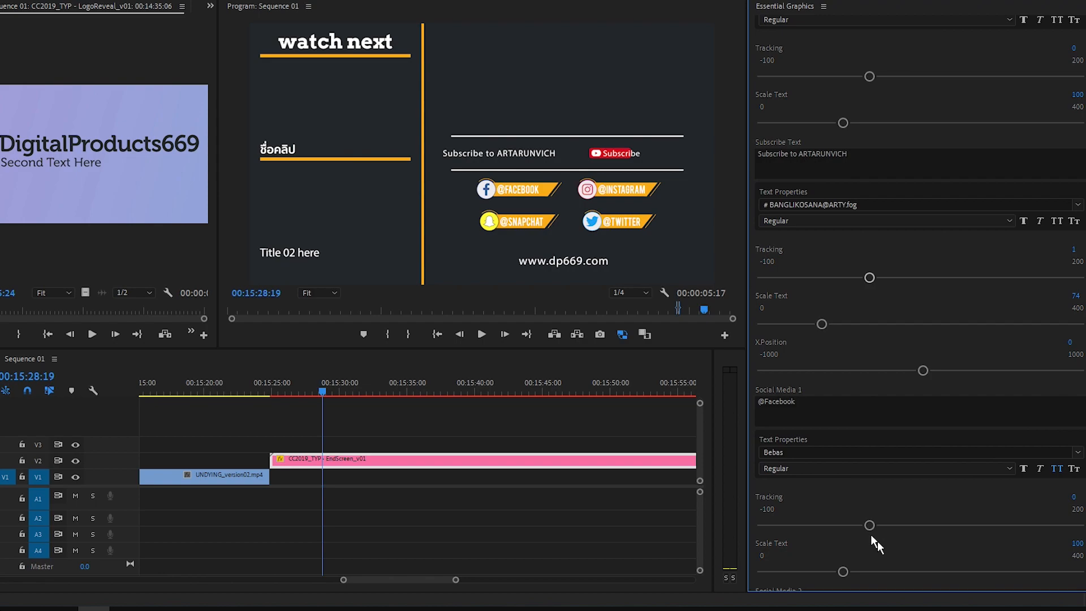
scroll(877, 540, "down", 8)
scroll(877, 541, "down", 11)
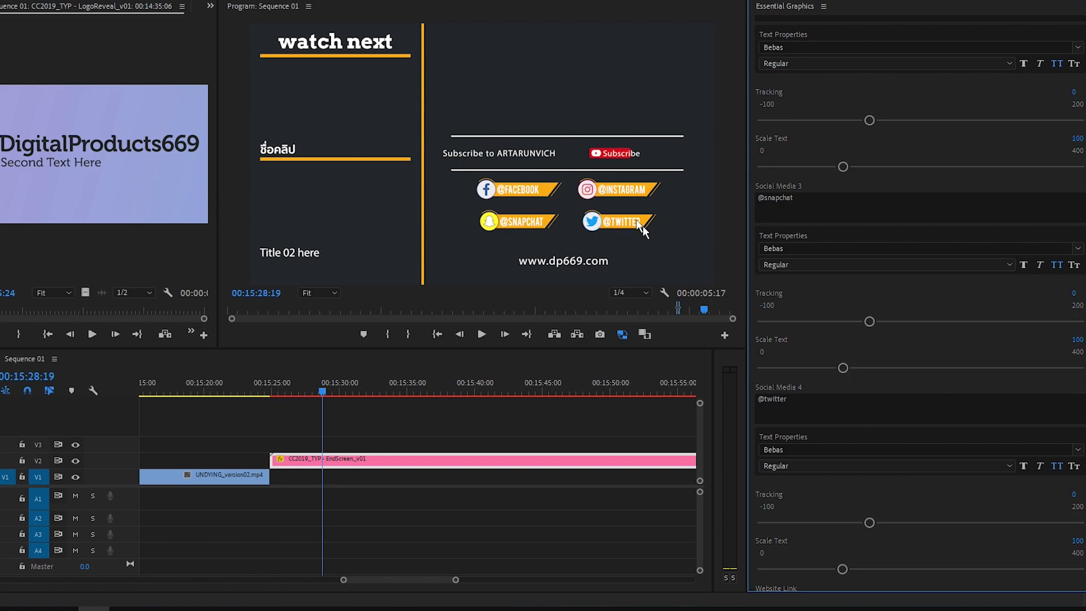
scroll(839, 431, "down", 14)
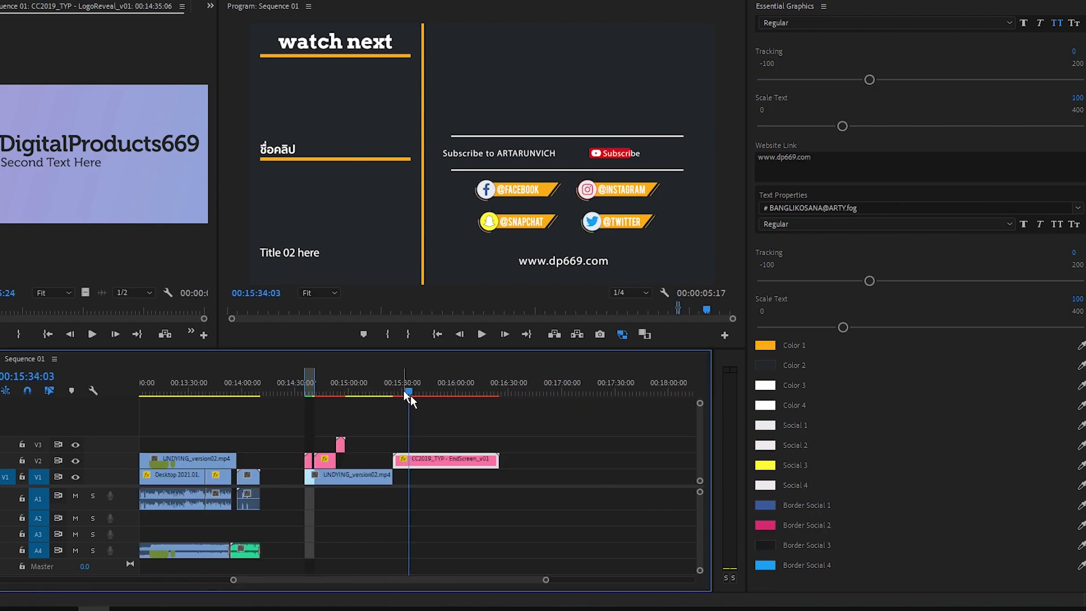
left_click_drag(405, 390, 396, 391)
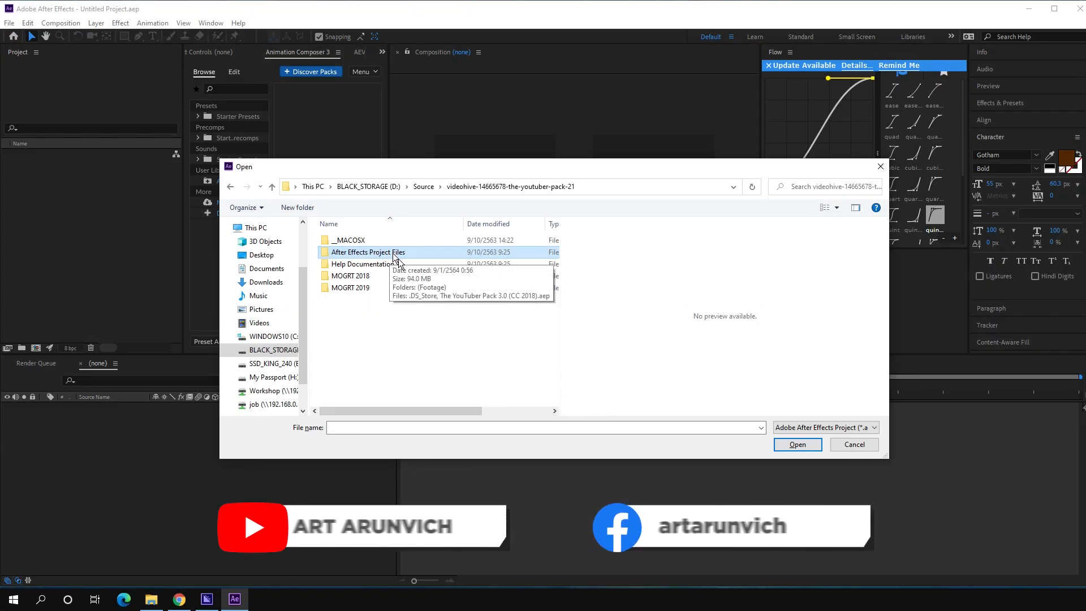
In After Effects, open The YouTuber Pack 3.0 (CC 2018).aep from the After Effects Project Files folder.
double_click(393, 252)
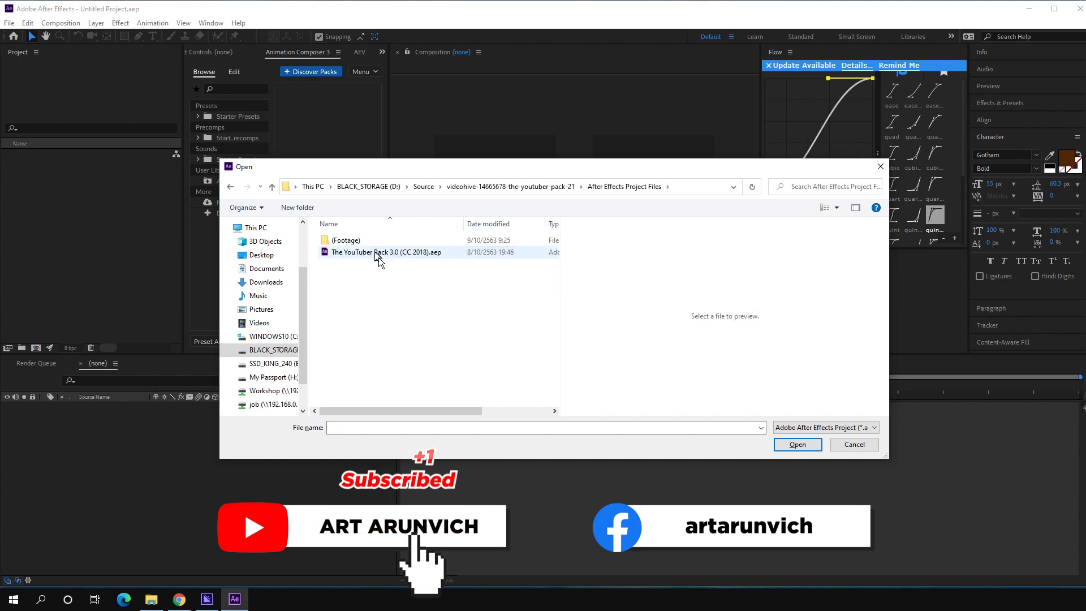
left_click(370, 253)
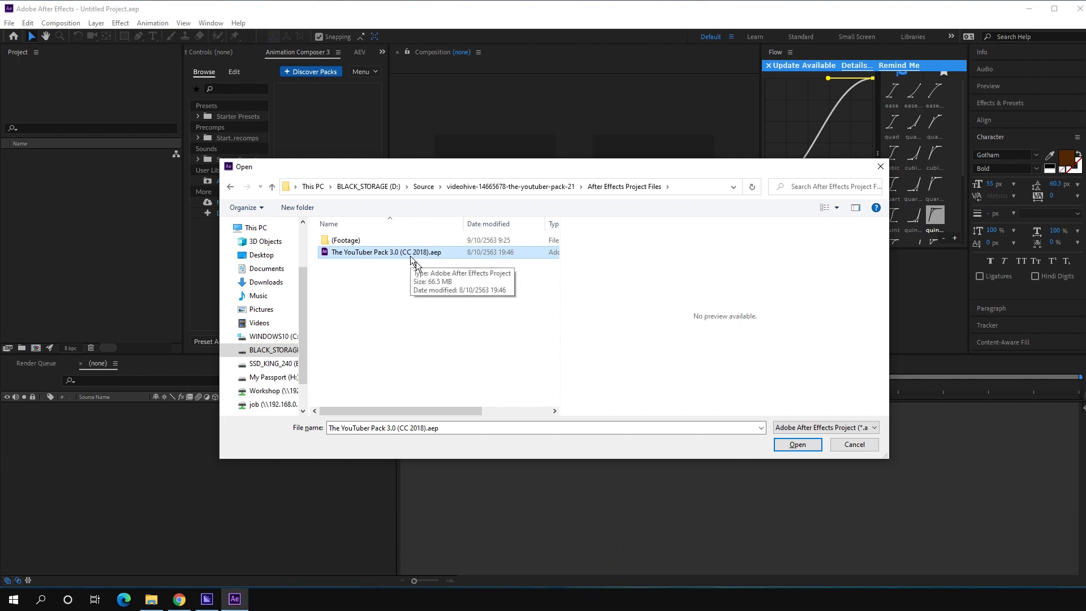
left_click(799, 446)
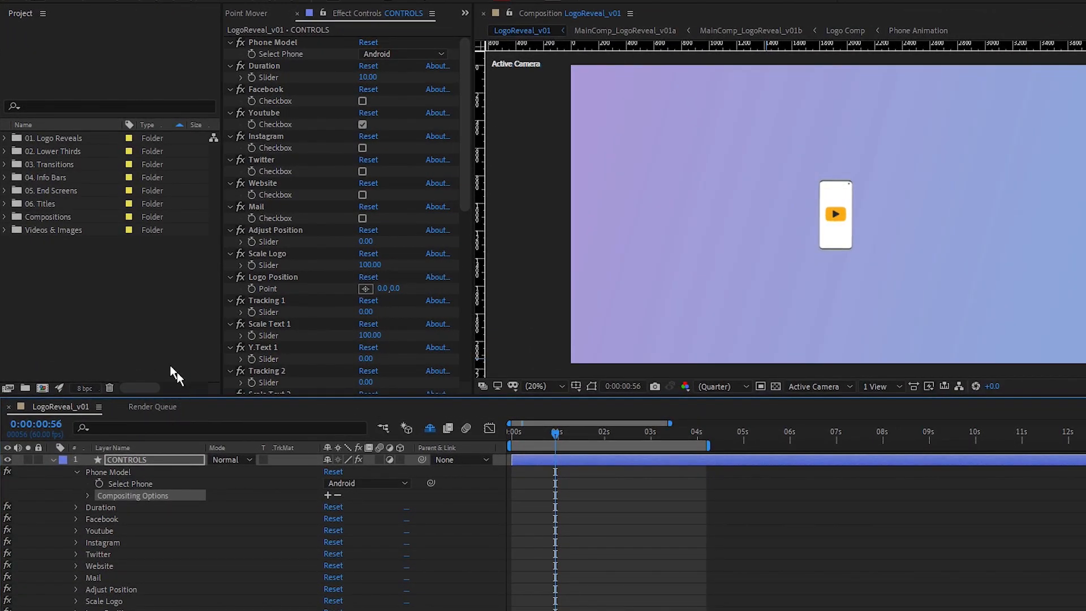
Look through the compositions in the 01. Logo Reveals folder and return to the LogoReveal_v01 timeline.
left_click(69, 408)
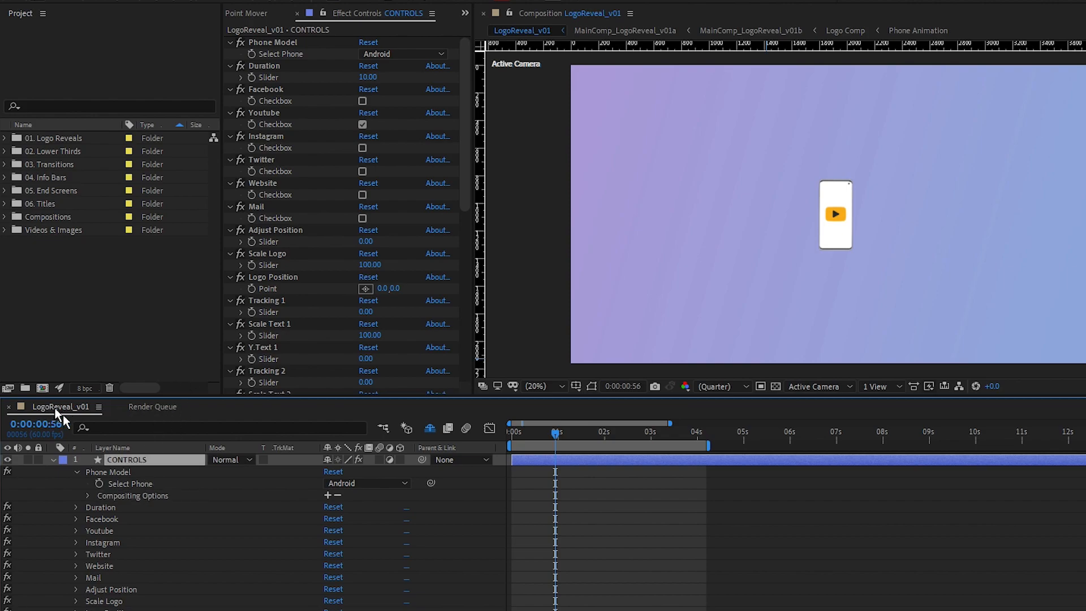
left_click(54, 138)
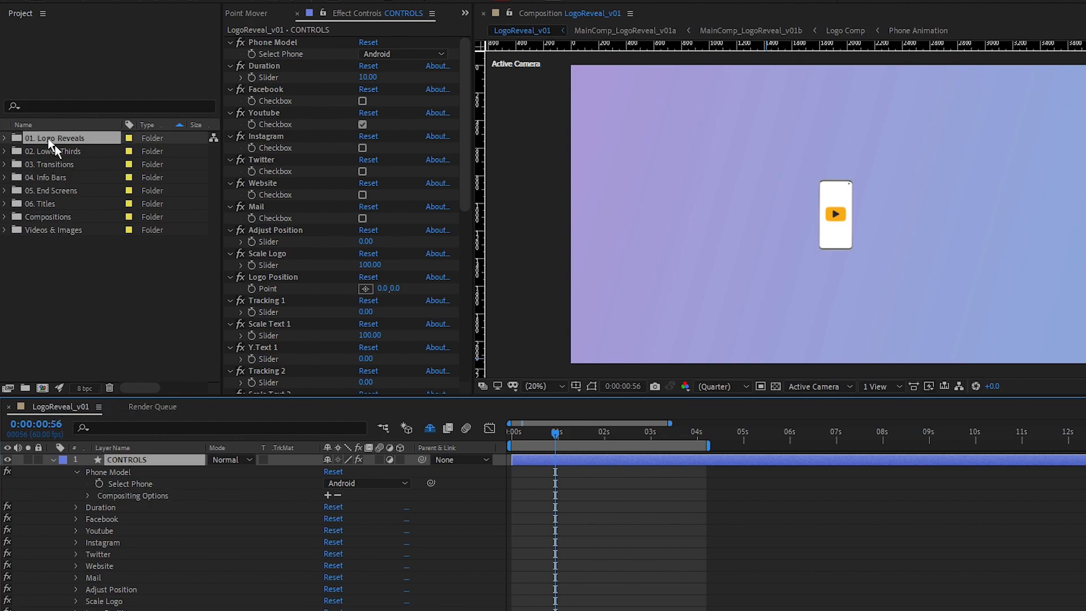
left_click(6, 139)
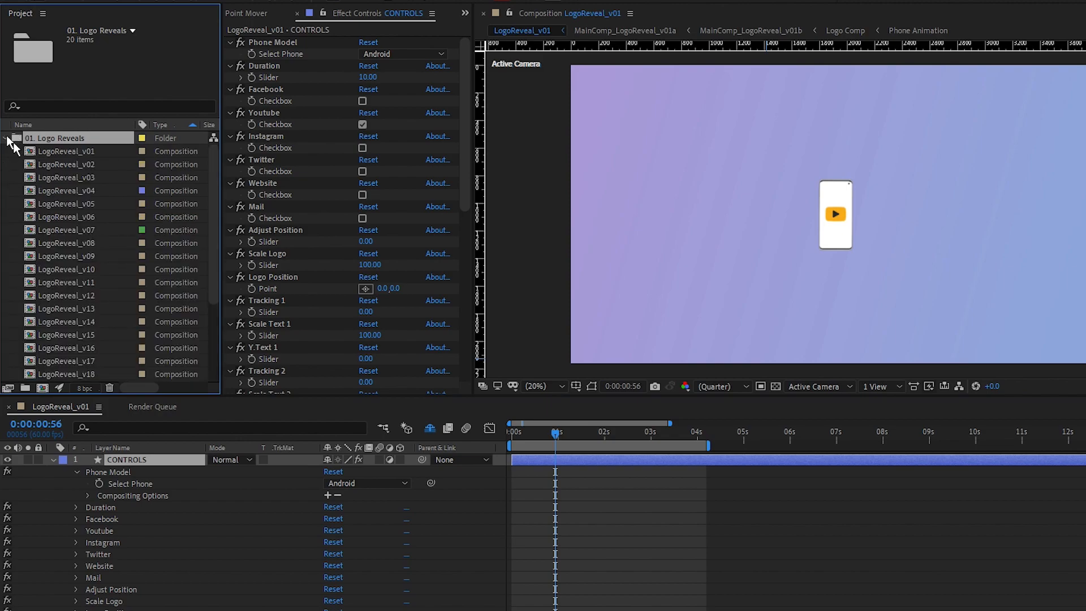
left_click(6, 138)
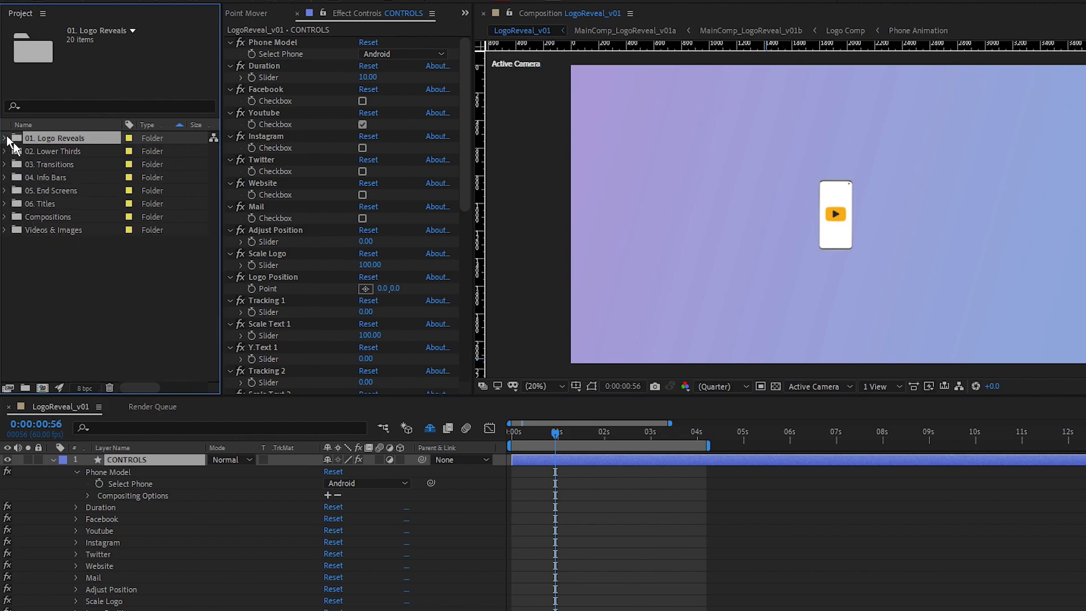
left_click(74, 414)
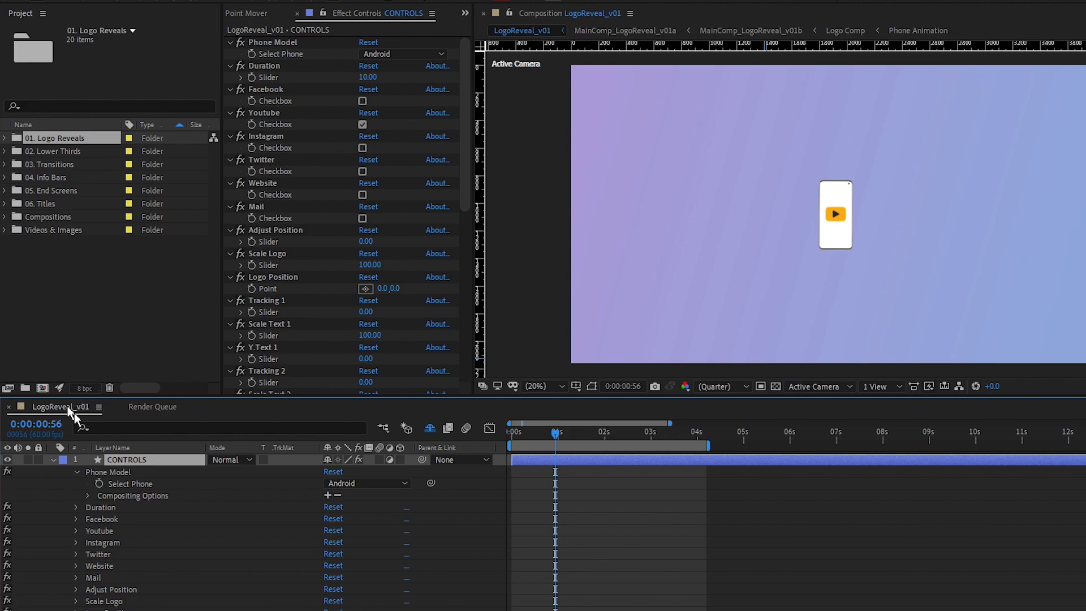
Move to 0:00:00:28 in LogoReveal_v01 and set the CONTROLS layer's Phone Model to iPhone.
left_click(533, 434)
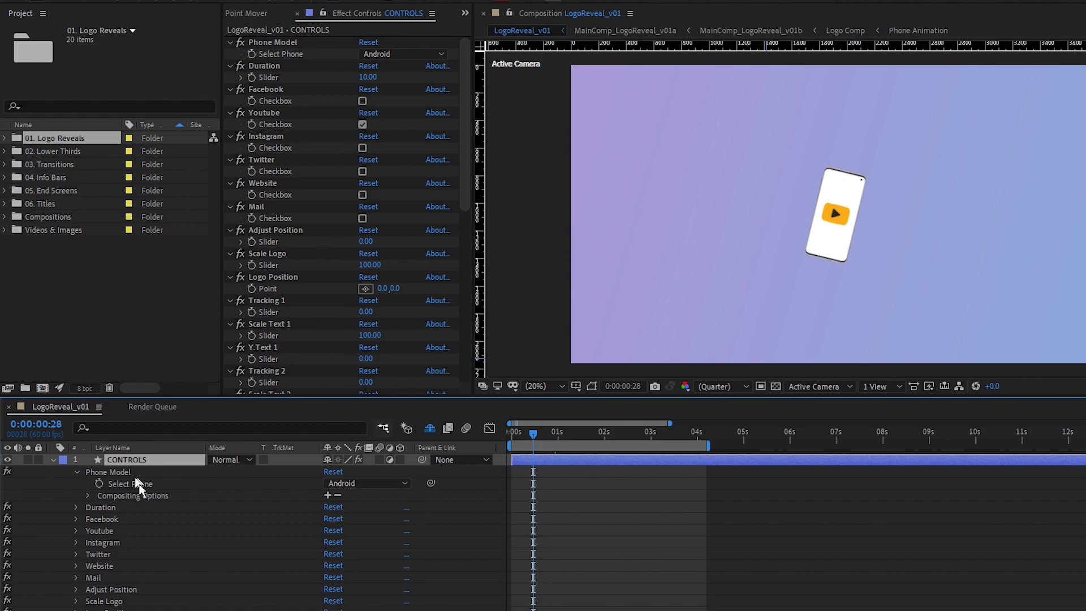
left_click(76, 473)
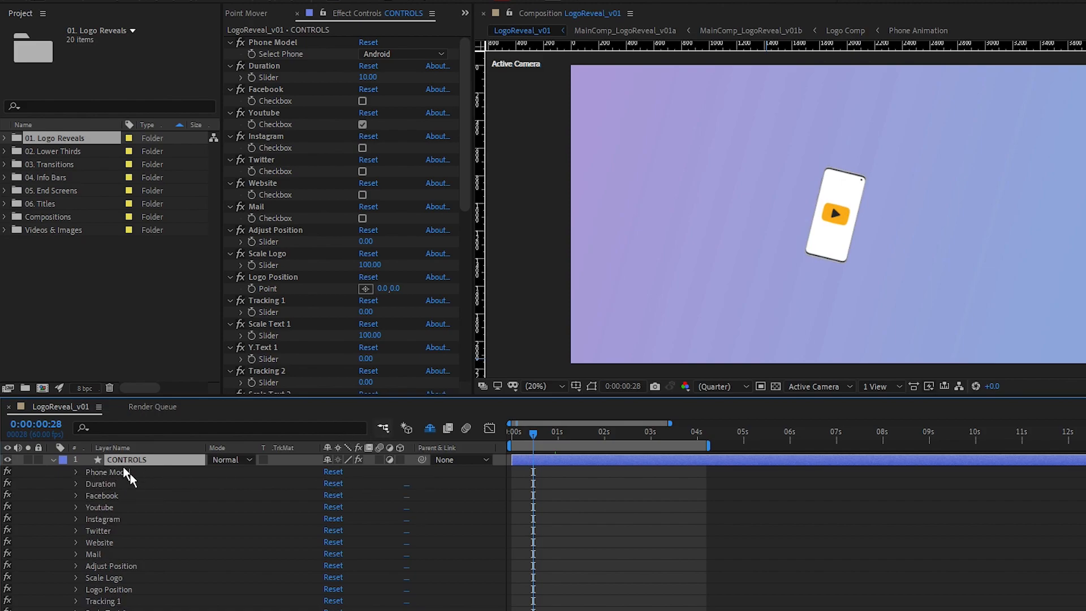
left_click(94, 474)
left_click(77, 473)
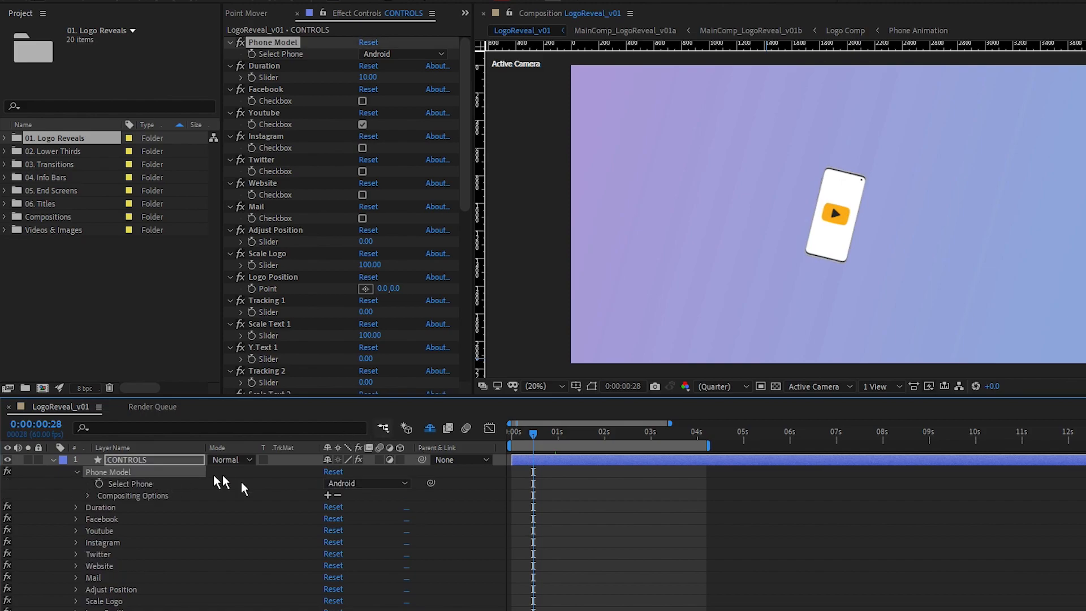
left_click(359, 485)
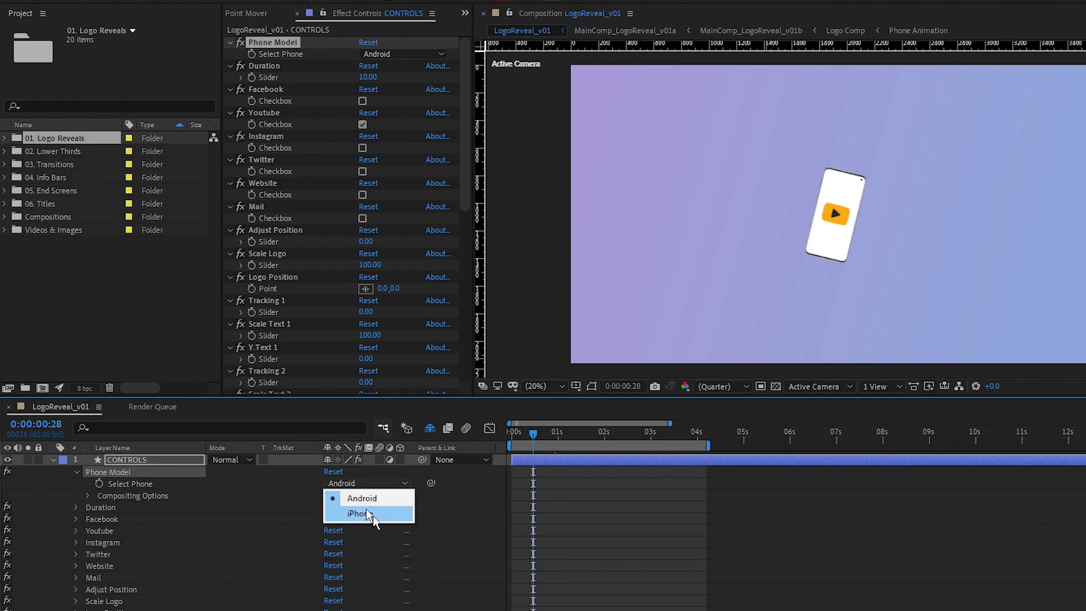
left_click(367, 511)
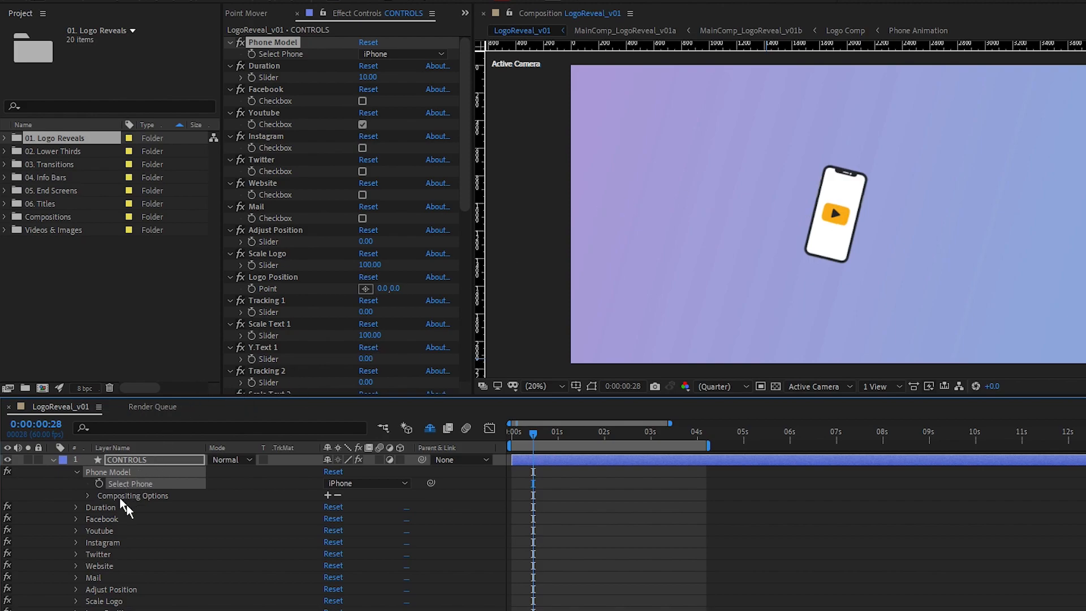
Reselect the CONTROLS layer and preview the logo reveal animation by moving the current time forward to 0:00:02:24.
left_click(95, 496)
left_click(142, 473)
left_click(144, 460)
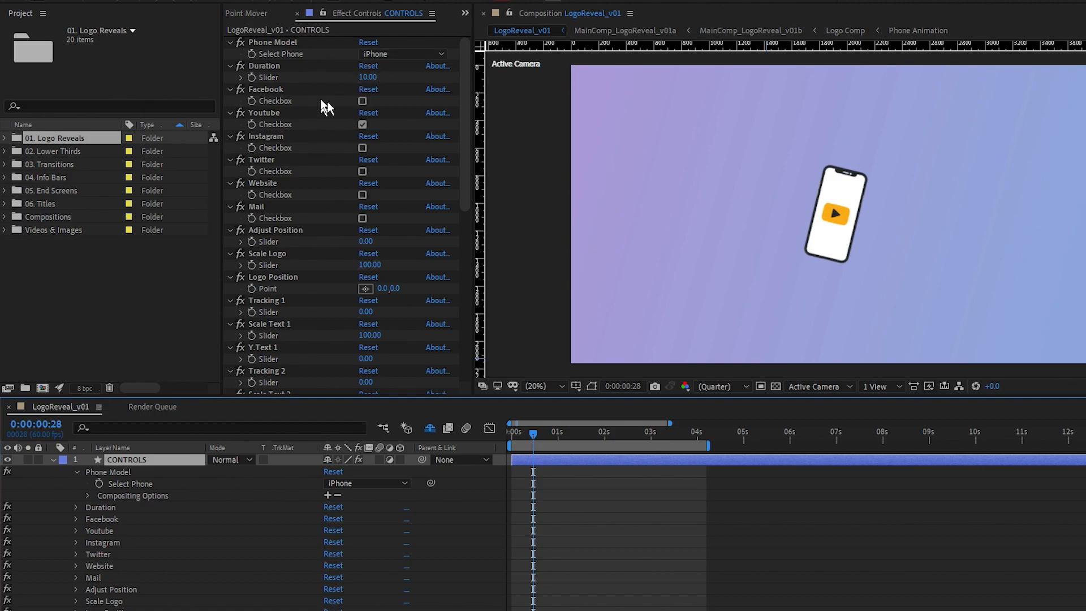
left_click(568, 434)
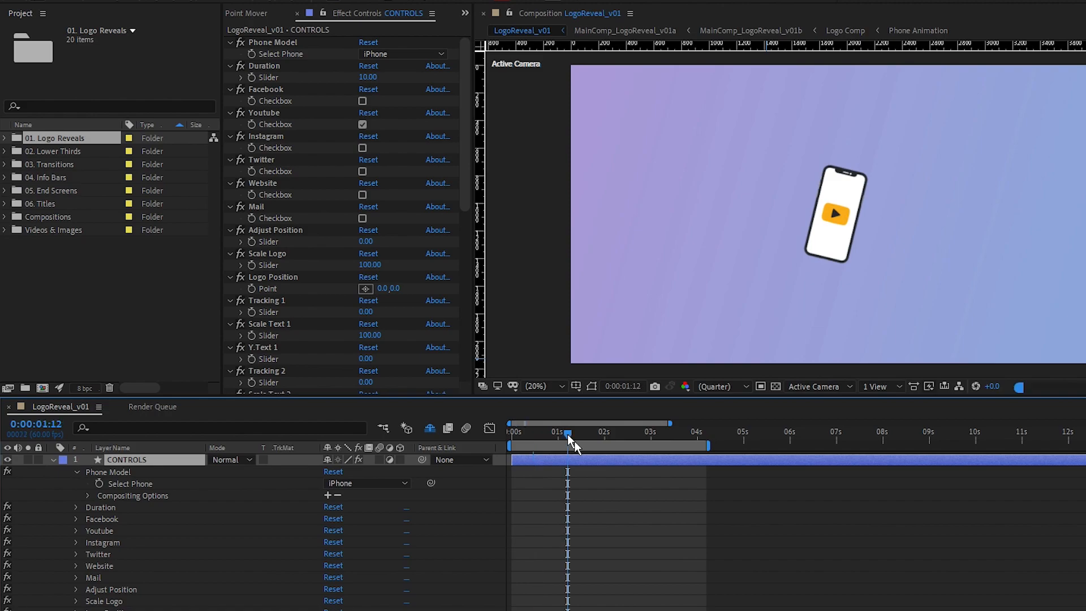
left_click(606, 434)
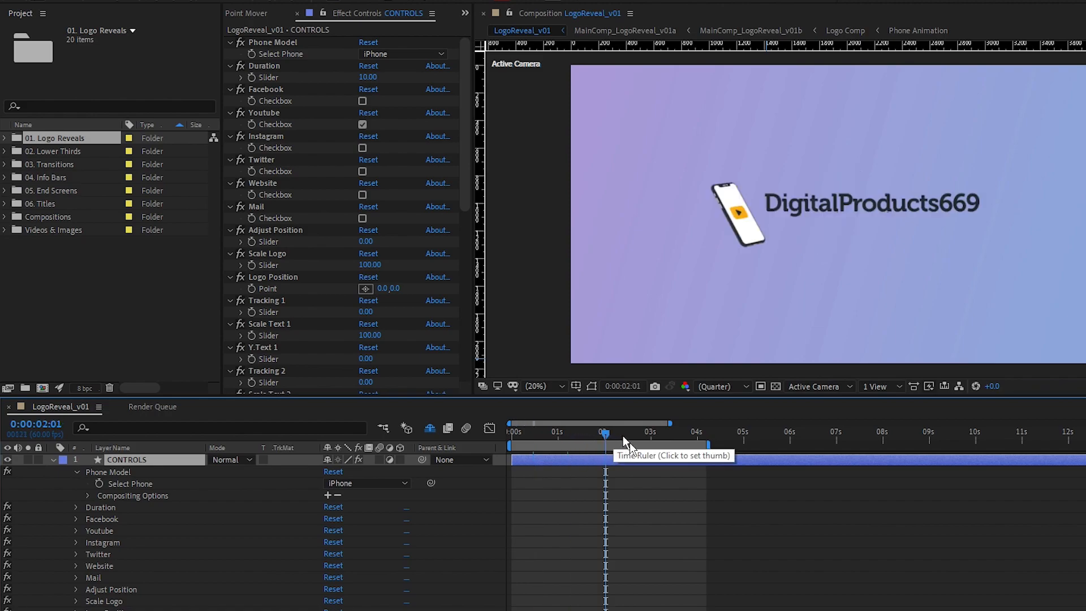
left_click(623, 435)
Replace Textholder 1 with the creator's name and Textholder 2 with EDITOR, and check Textholder 2's Fill colour without changing it.
scroll(181, 577, "down", 5)
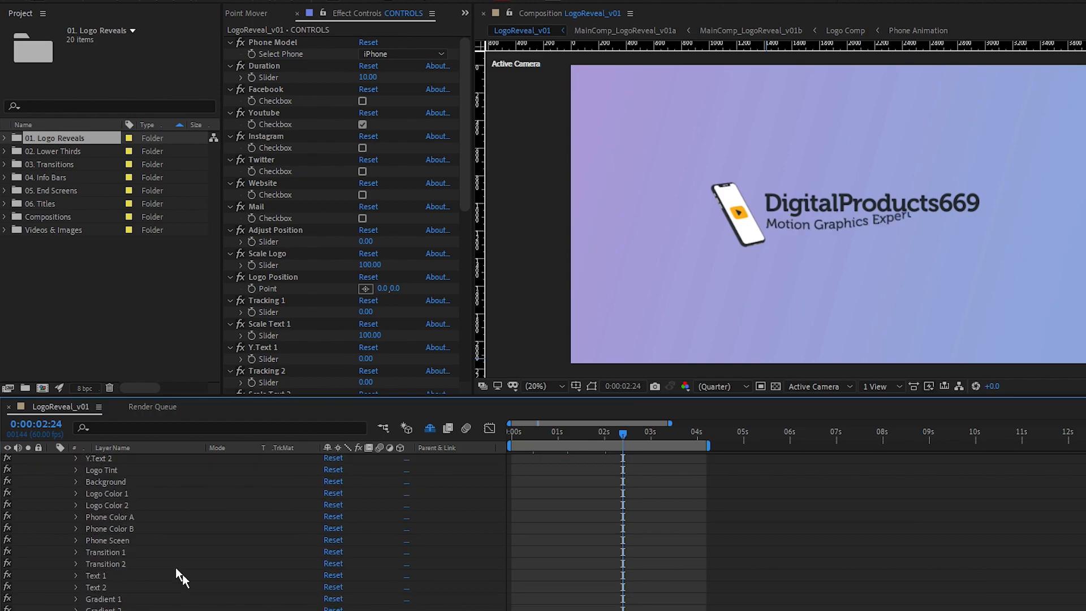
left_click(113, 608)
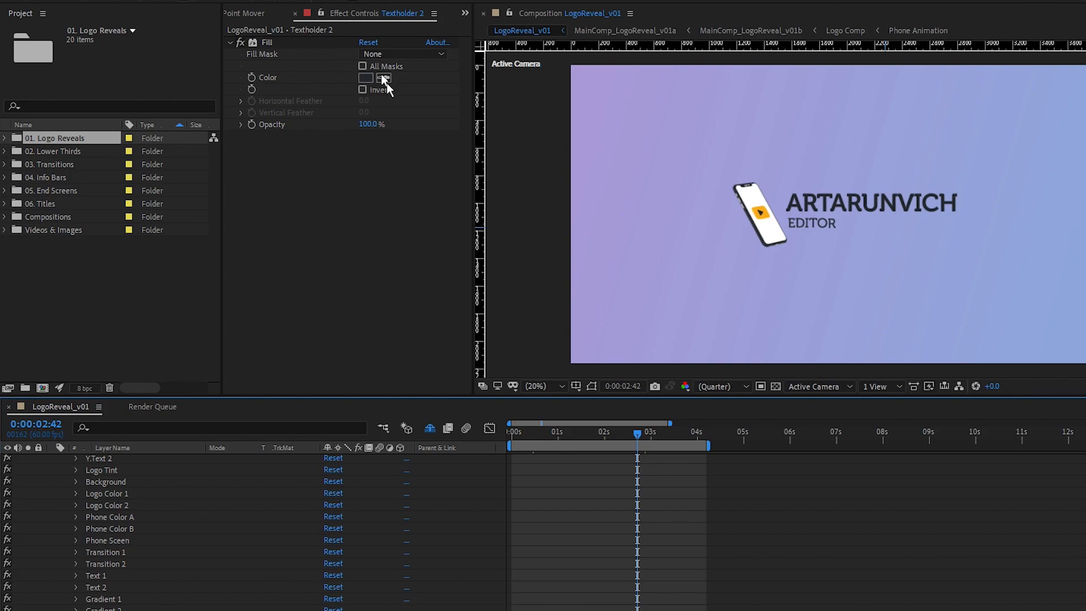
left_click(366, 78)
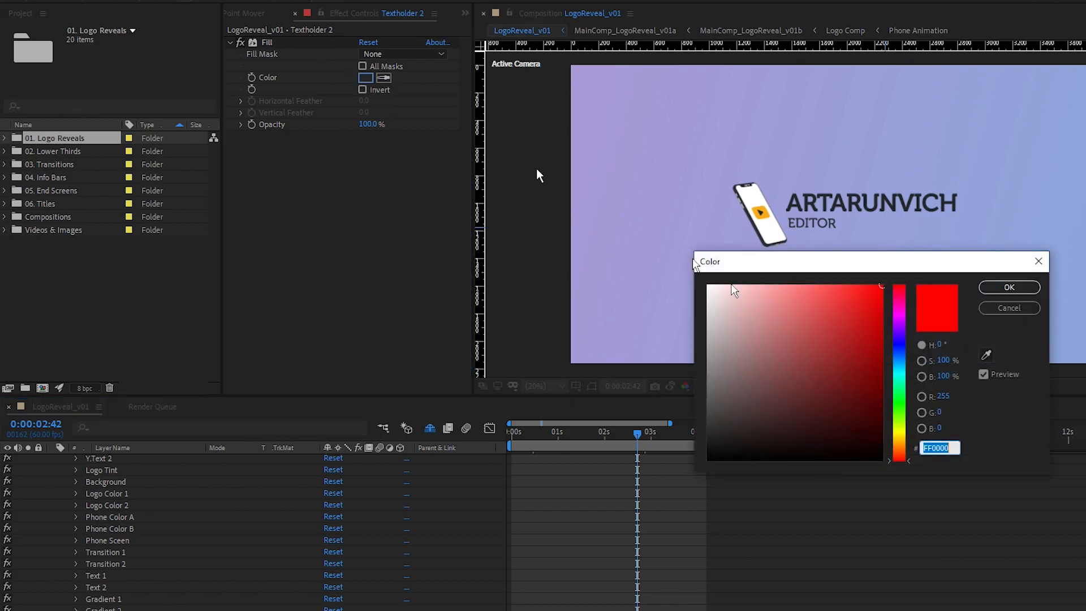
left_click(991, 307)
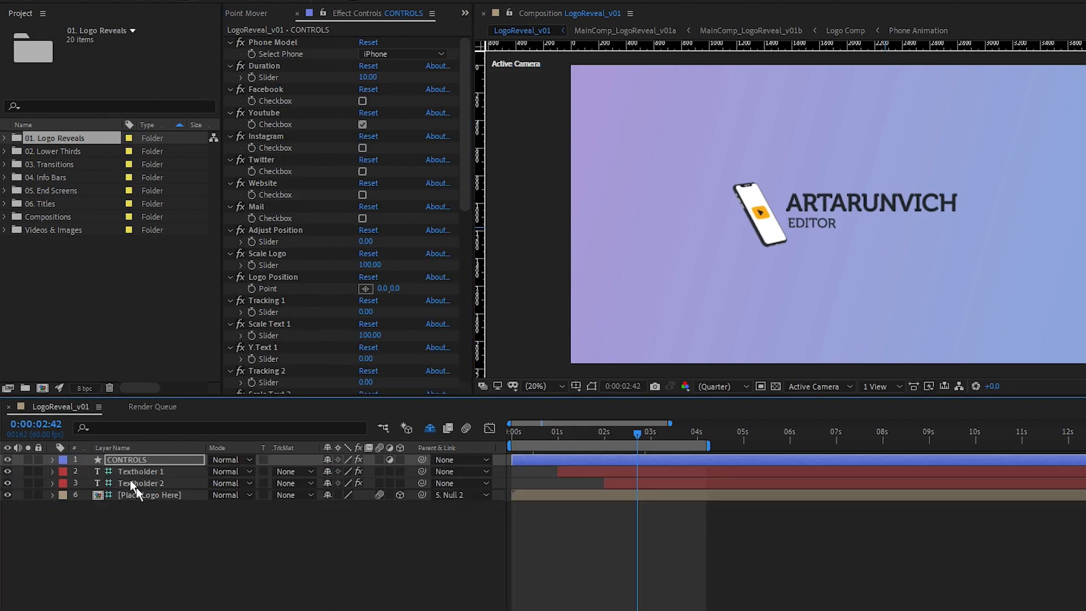
Open the Place Logo Here composition from LogoReveal_v01, examine its nested Social Logo composition's layers, and close Social Logo.
left_click(134, 569)
left_click(135, 496)
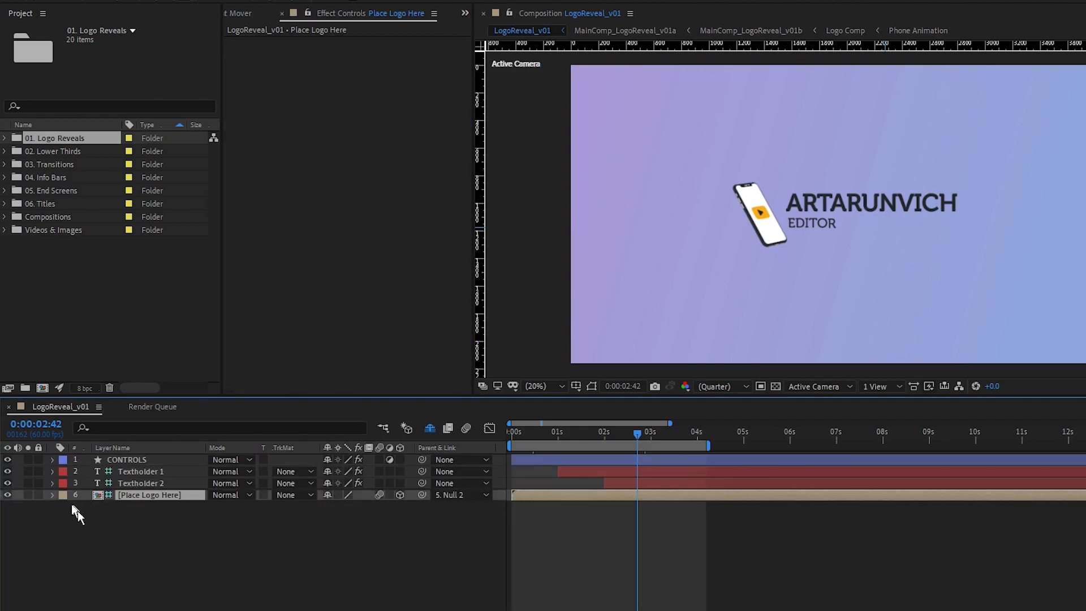
left_click(53, 495)
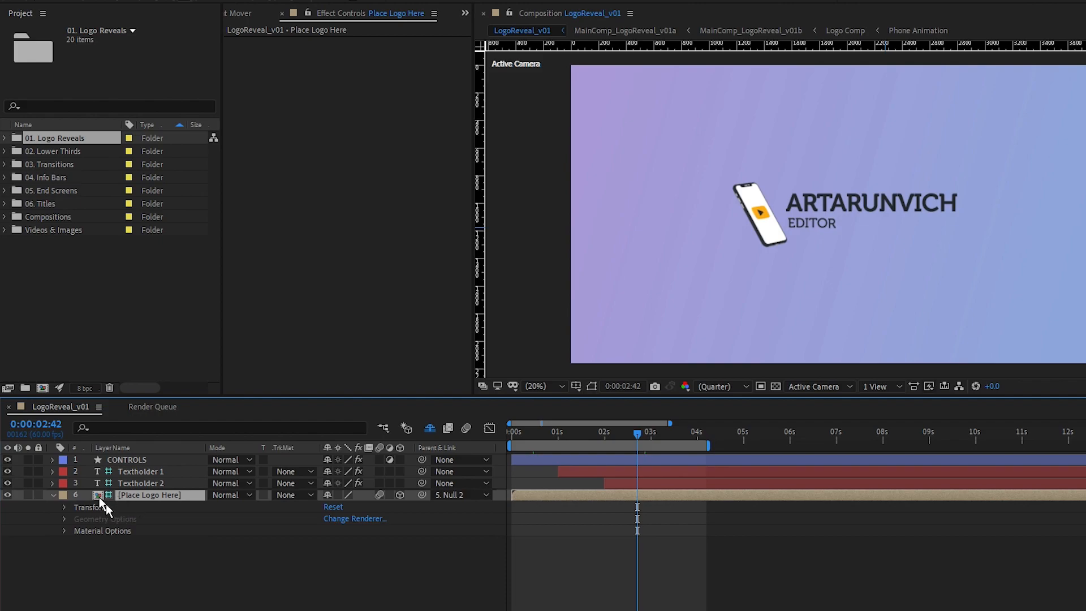
double_click(100, 497)
left_click(140, 458)
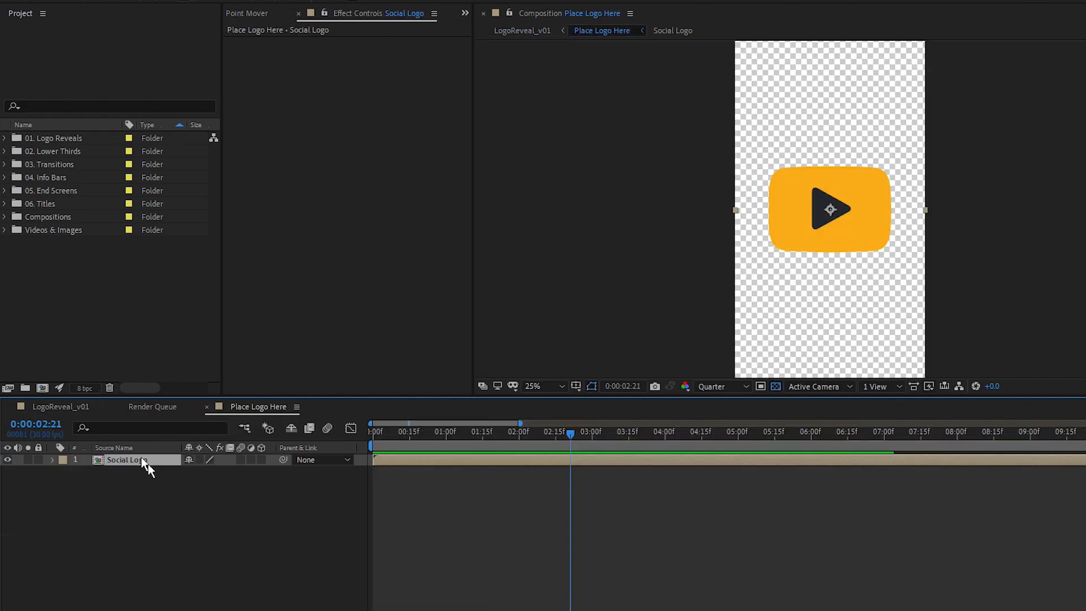
double_click(136, 463)
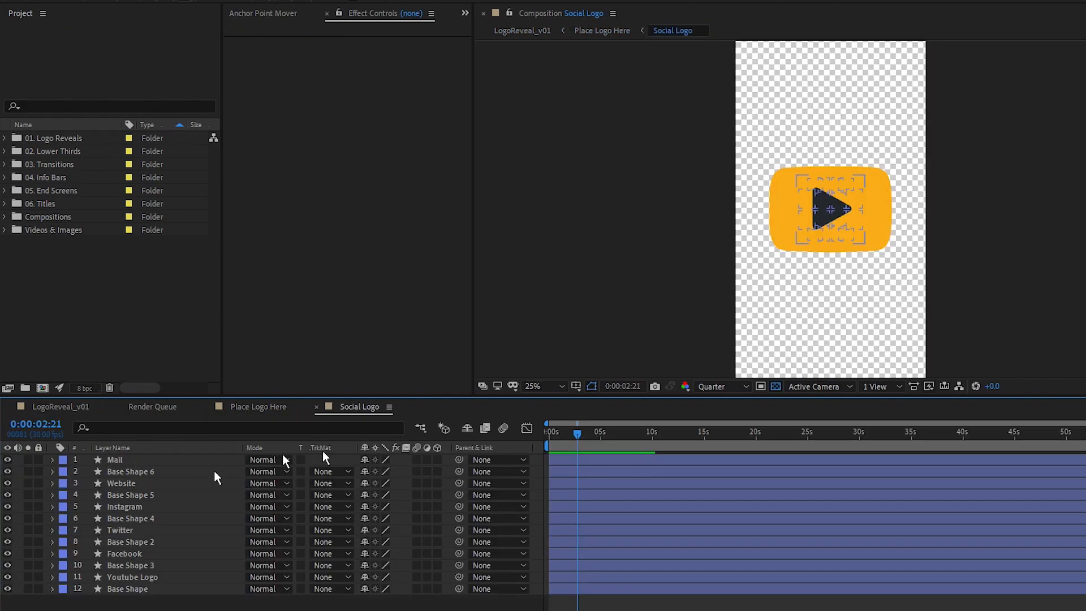
left_click(318, 408)
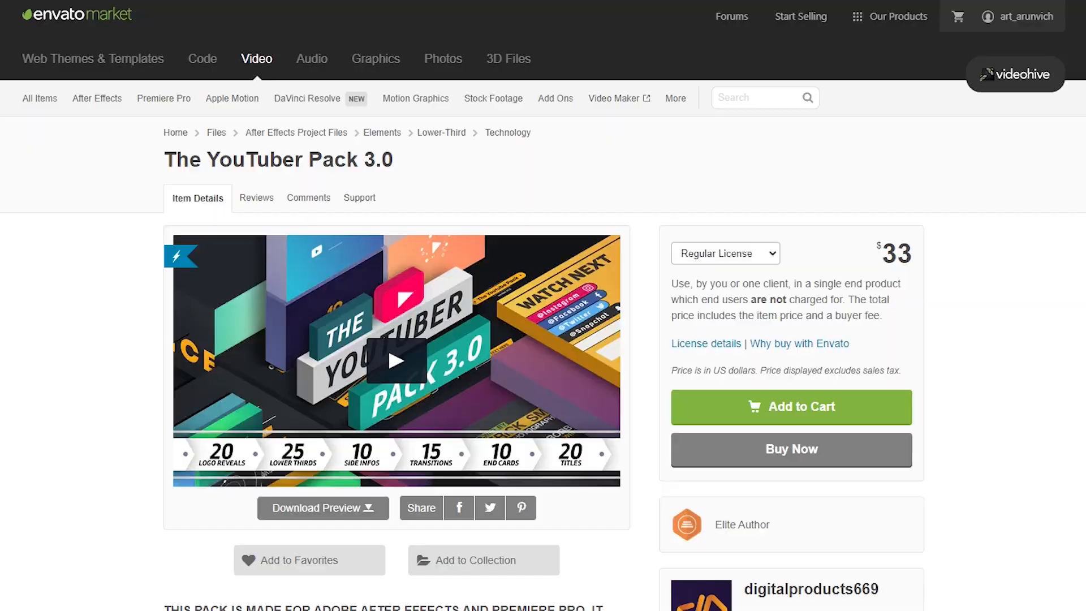
Switch to the browser and look through The YouTuber Pack 3.0 page on VideoHive, from its item details to the logo reveal previews.
scroll(543, 340, "down", 2)
scroll(543, 306, "down", 10)
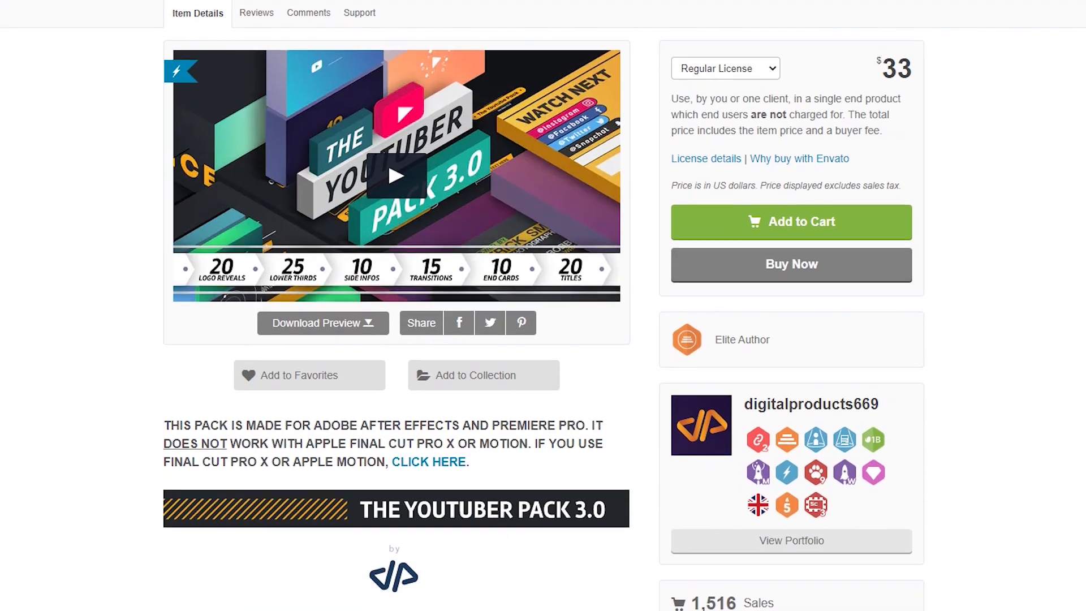
scroll(396, 306, "down", 20)
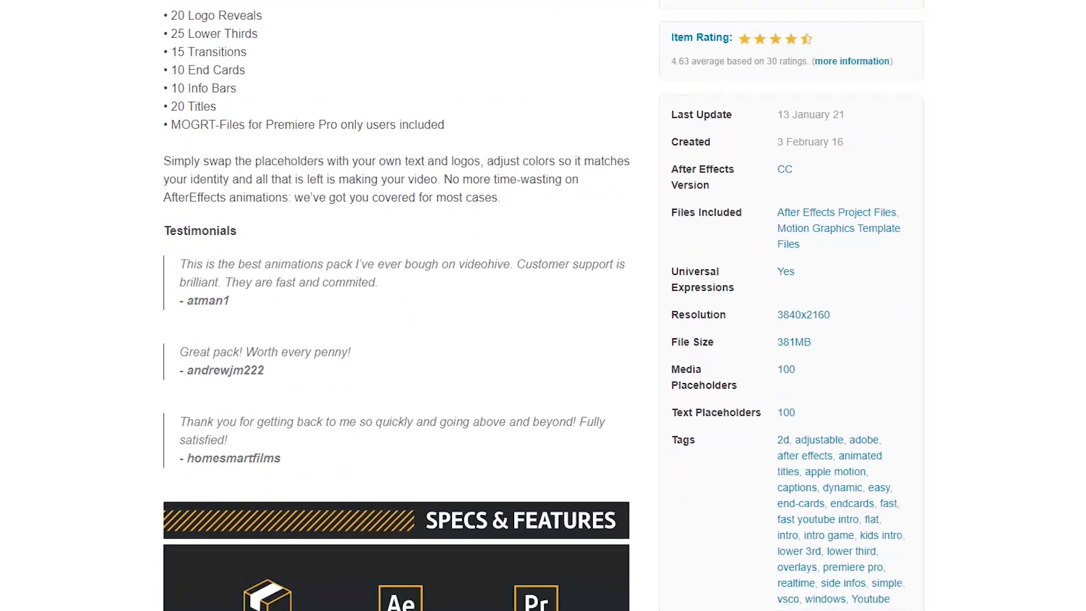
scroll(396, 306, "down", 13)
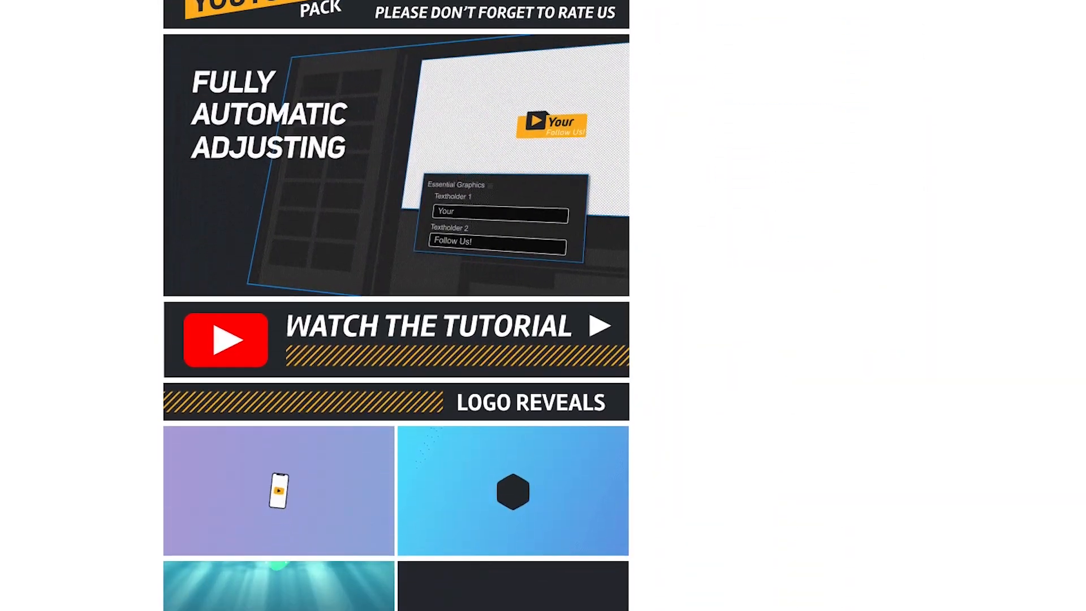
scroll(396, 306, "down", 11)
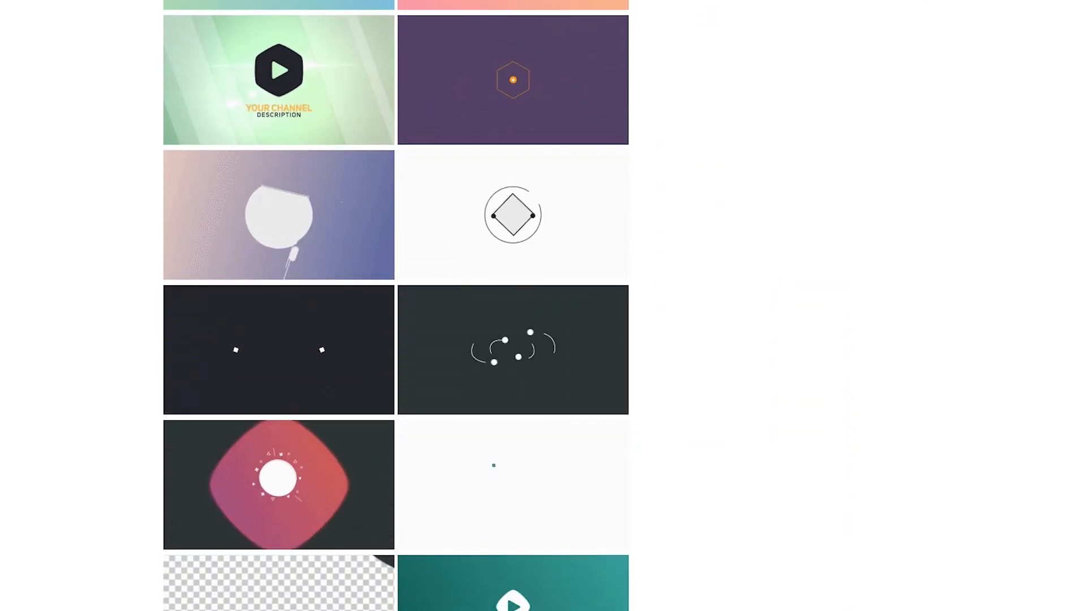
scroll(395, 306, "down", 5)
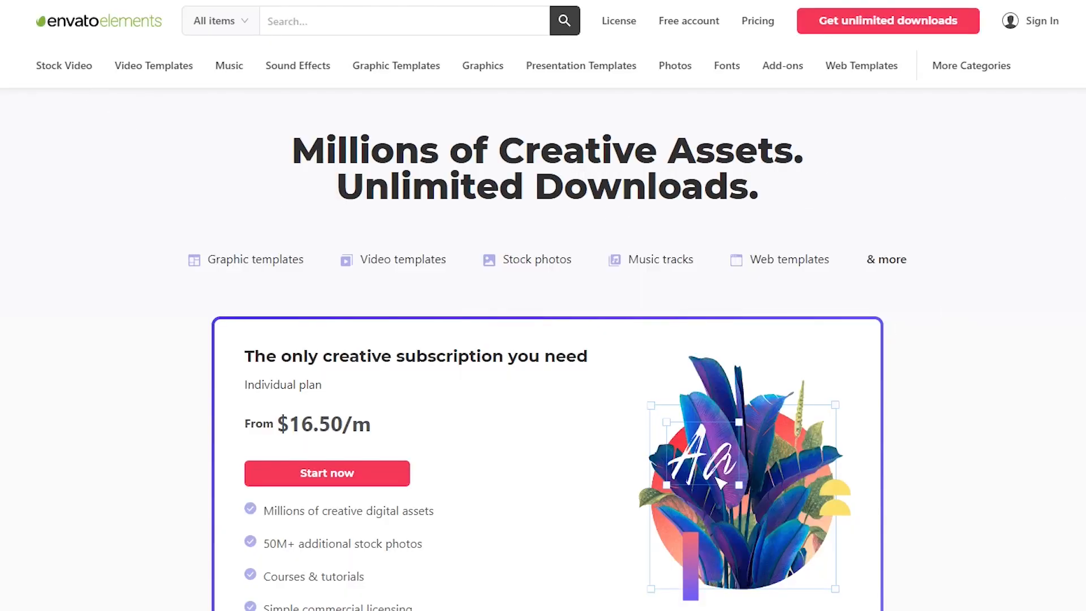
Look over the Envato Elements home page, including the Individual plan's features and the student offer.
scroll(543, 339, "down", 1)
scroll(543, 340, "down", 3)
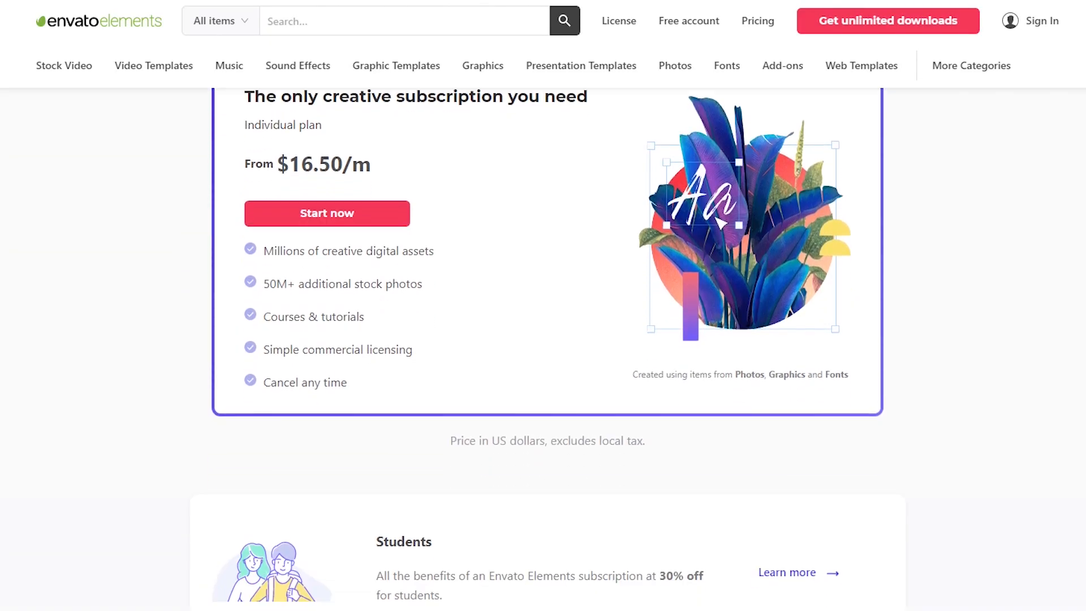
scroll(543, 339, "down", 15)
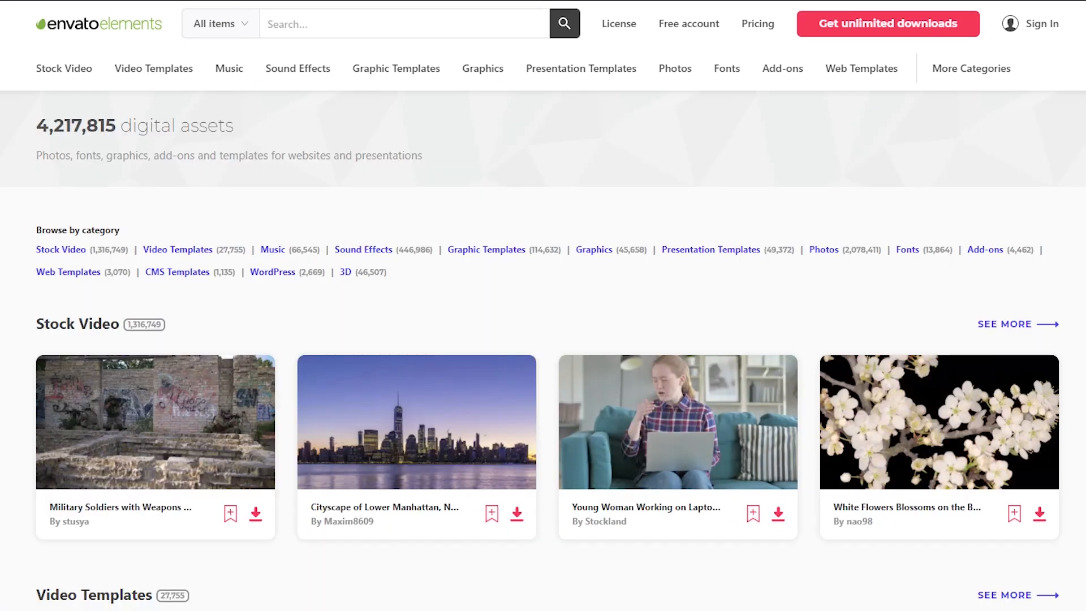
Browse the Envato Elements catalogue across all item categories and look through the Video Templates category sorted by Popular.
scroll(543, 339, "down", 10)
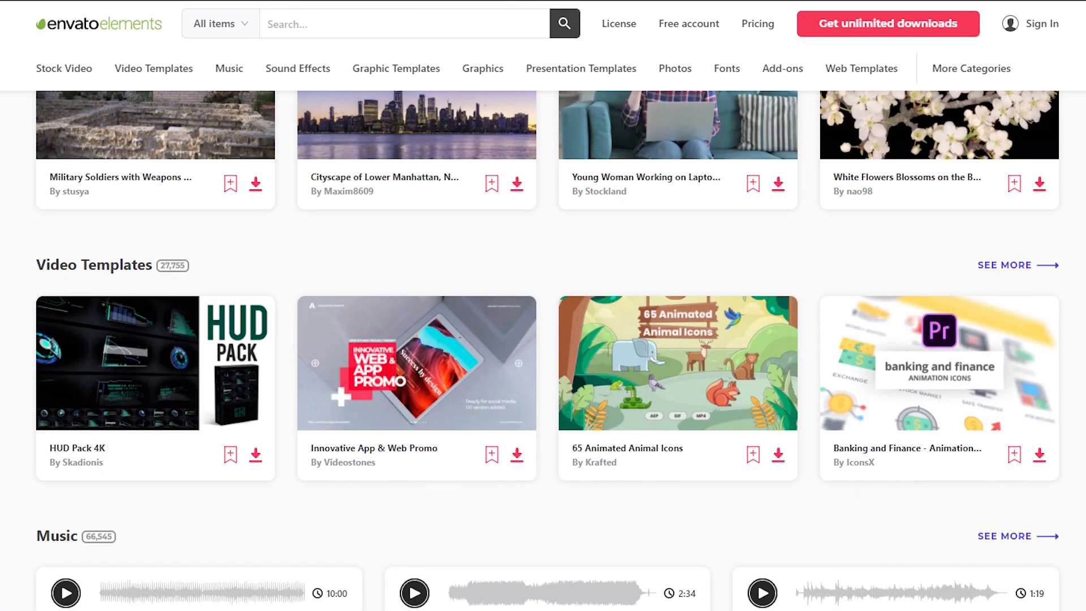
scroll(543, 339, "down", 6)
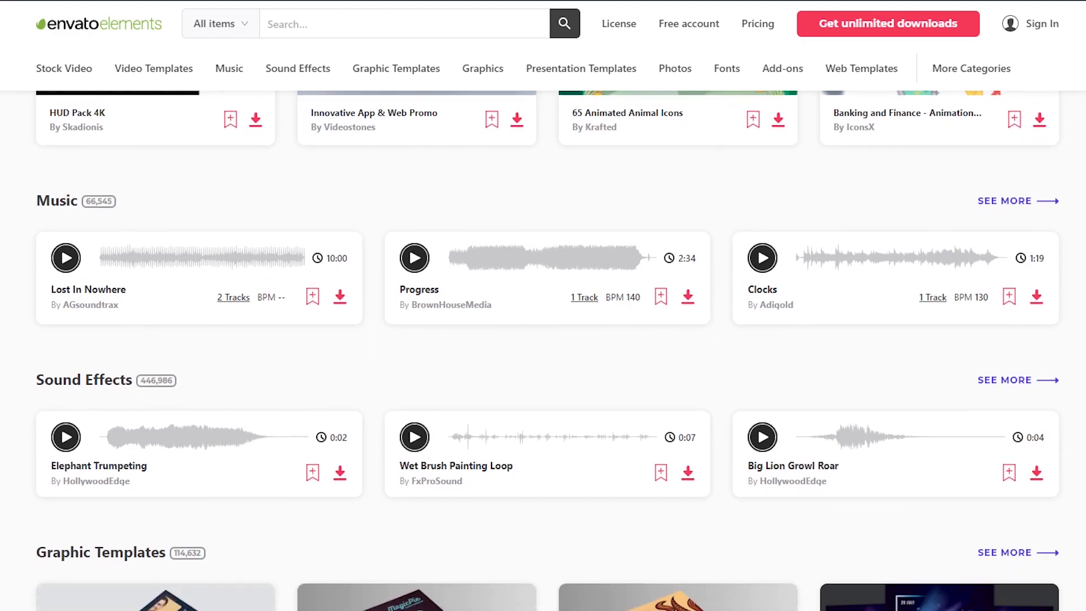
scroll(543, 339, "down", 7)
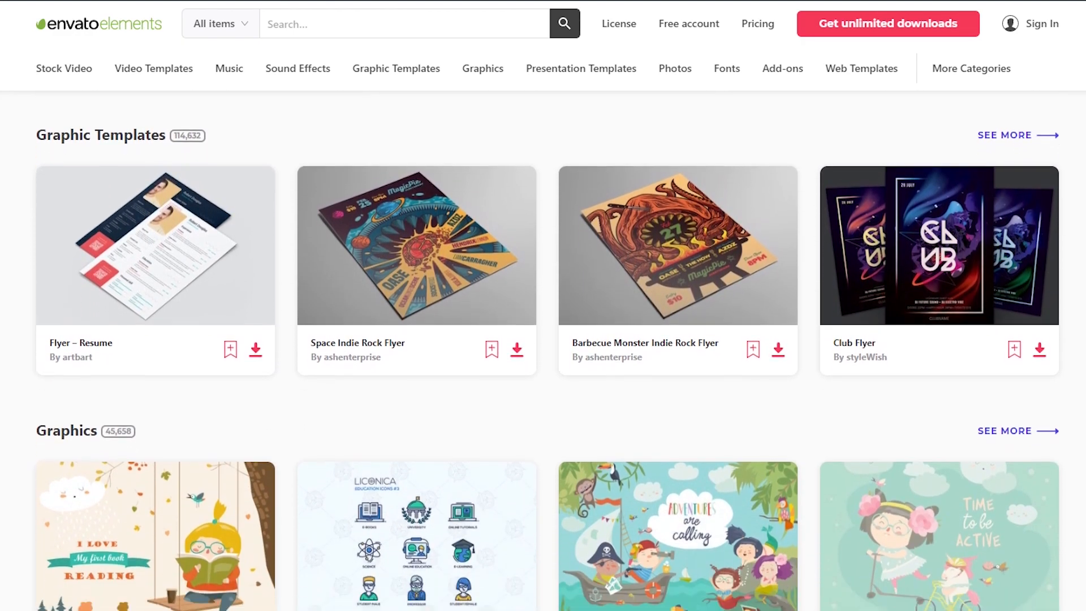
scroll(543, 339, "down", 11)
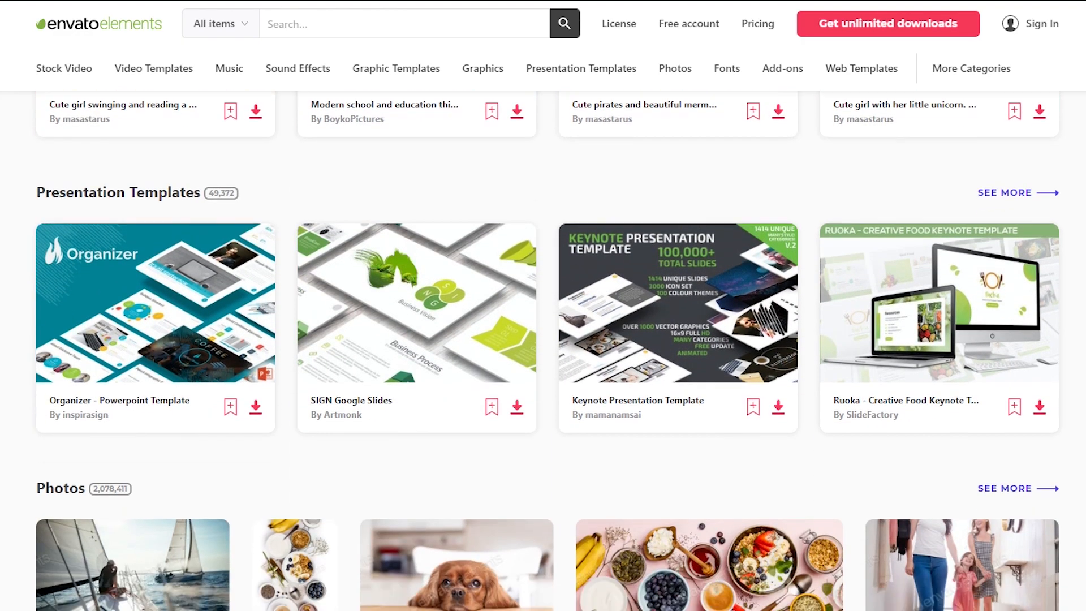
scroll(543, 339, "down", 8)
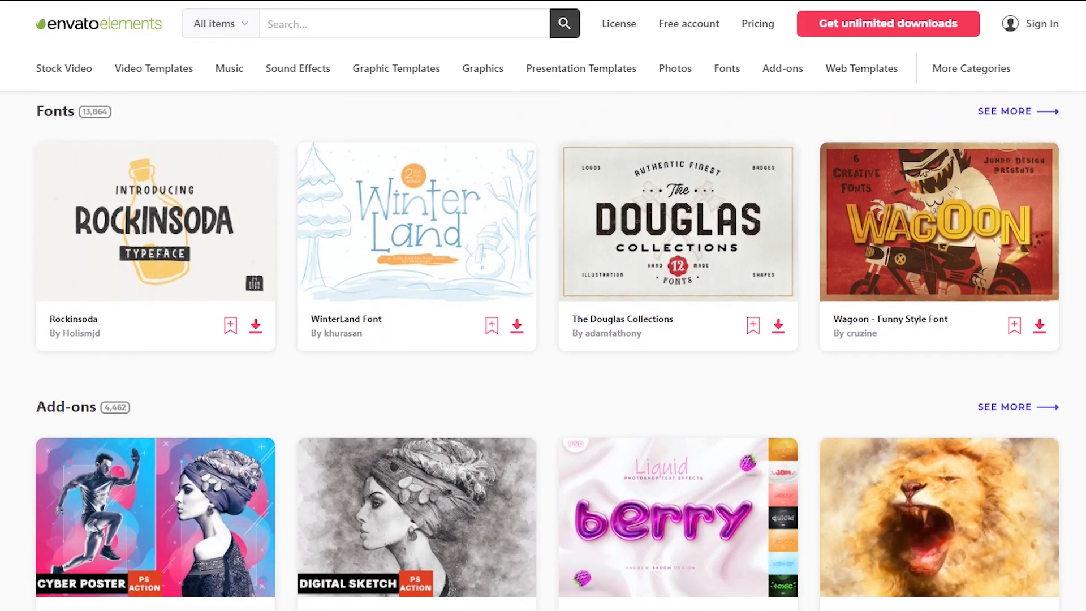
scroll(543, 339, "down", 11)
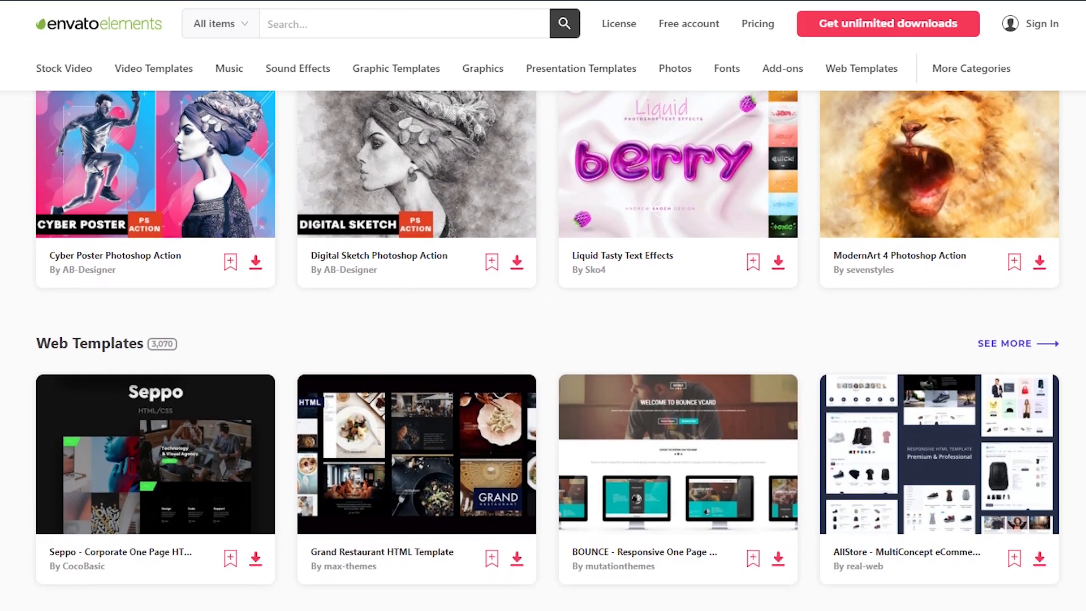
scroll(543, 340, "down", 2)
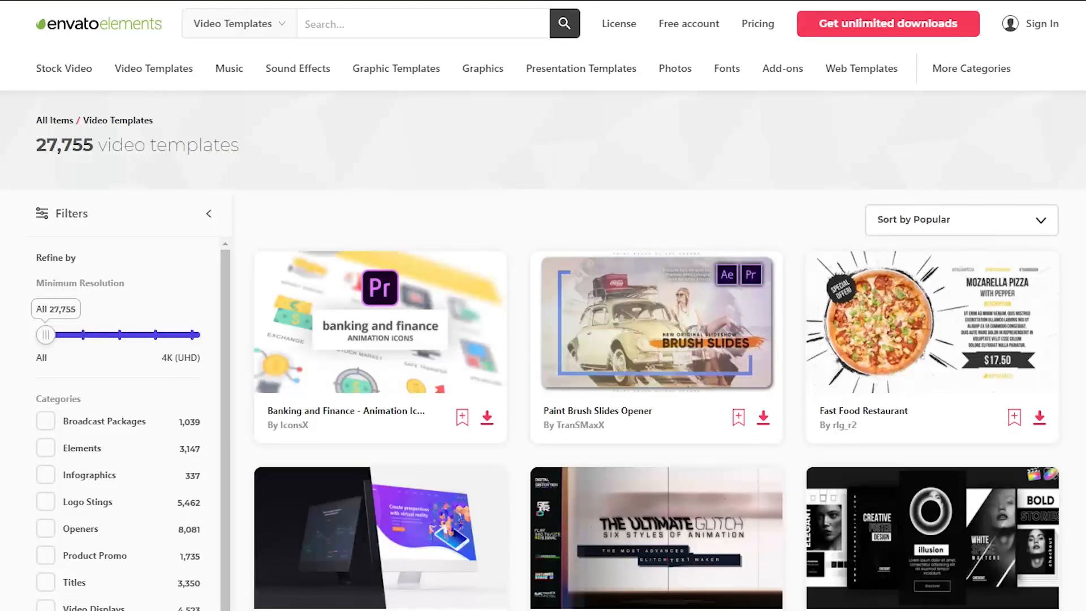
scroll(651, 339, "down", 4)
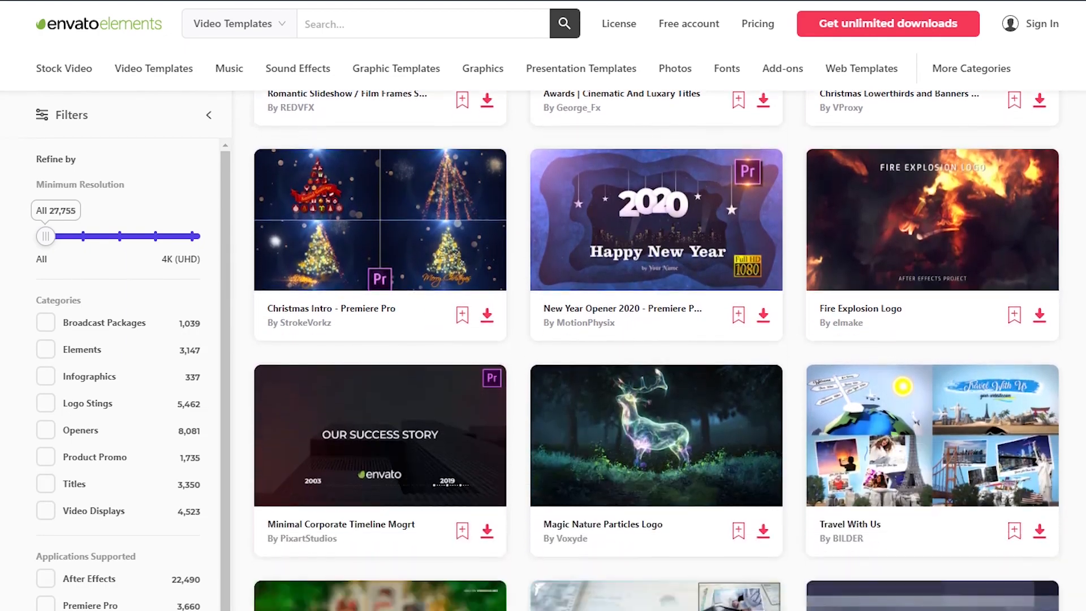
scroll(656, 340, "down", 9)
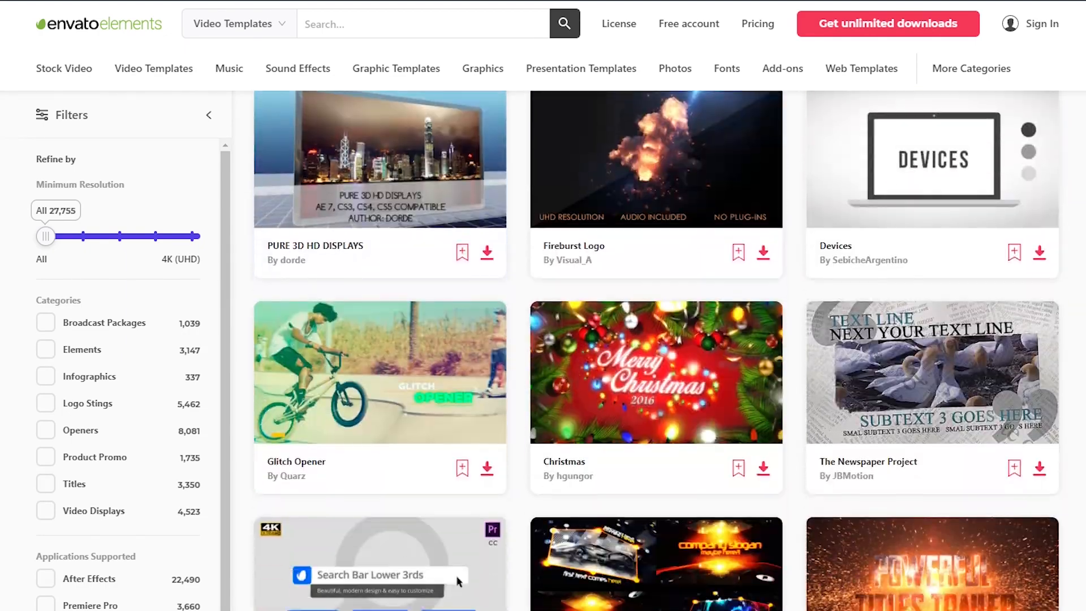